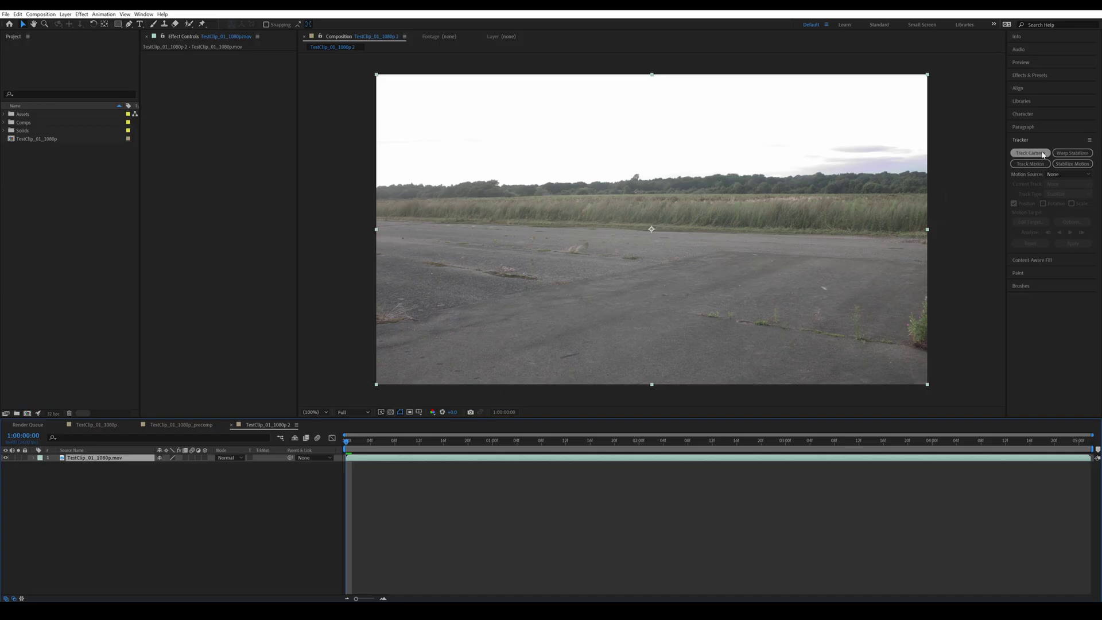
Step: Track the camera of the test clip and set the 3D Camera Tracker's solve method to Tripod Pan
click(1033, 153)
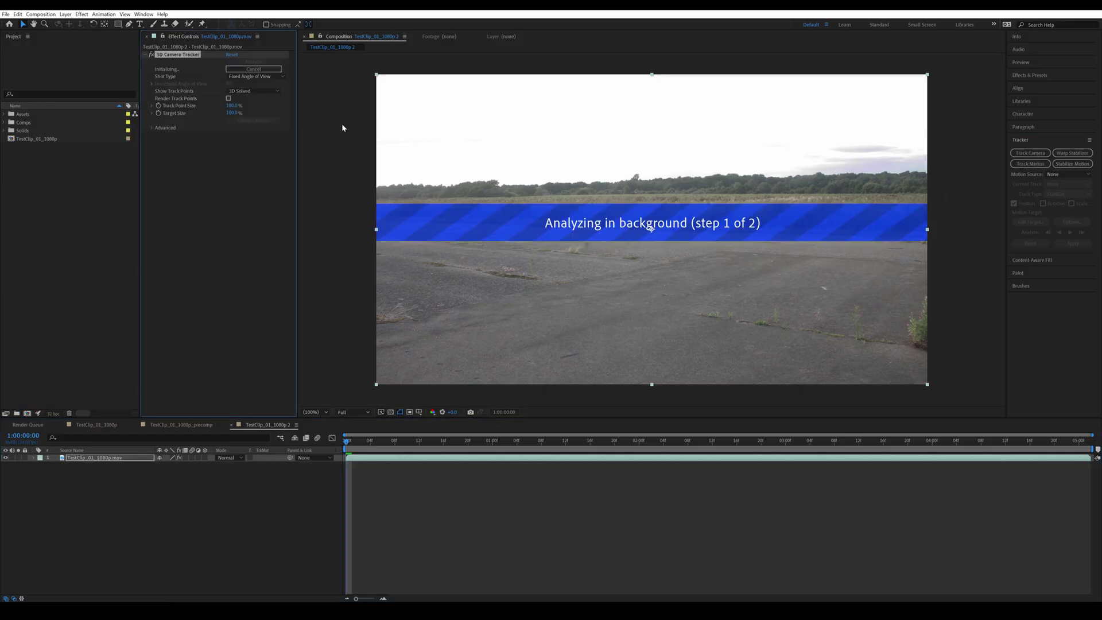
click(155, 128)
click(255, 135)
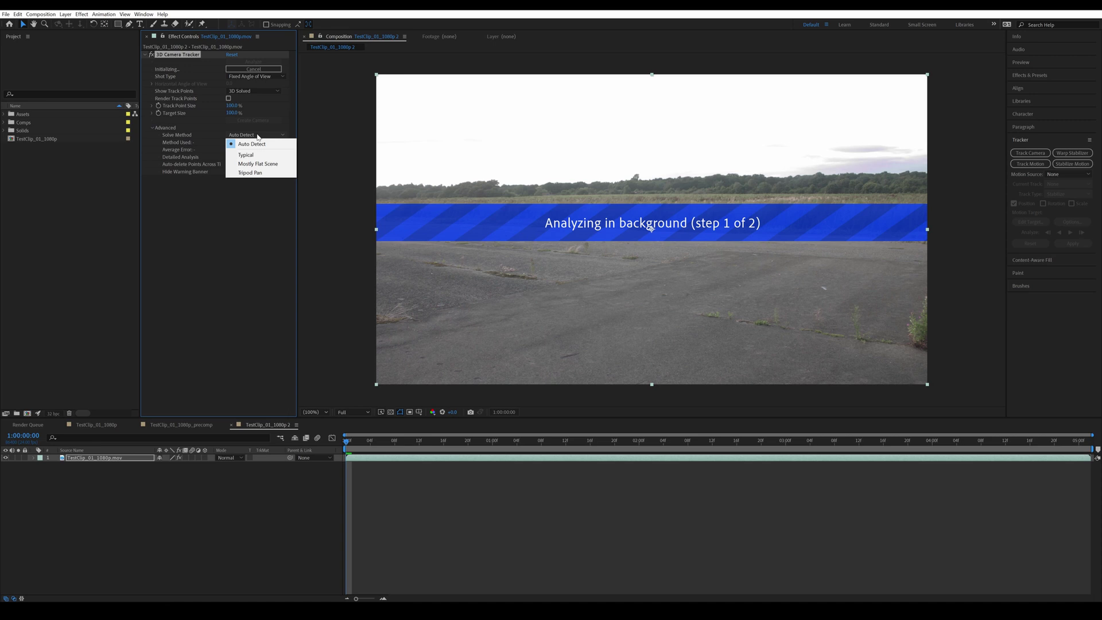
click(249, 170)
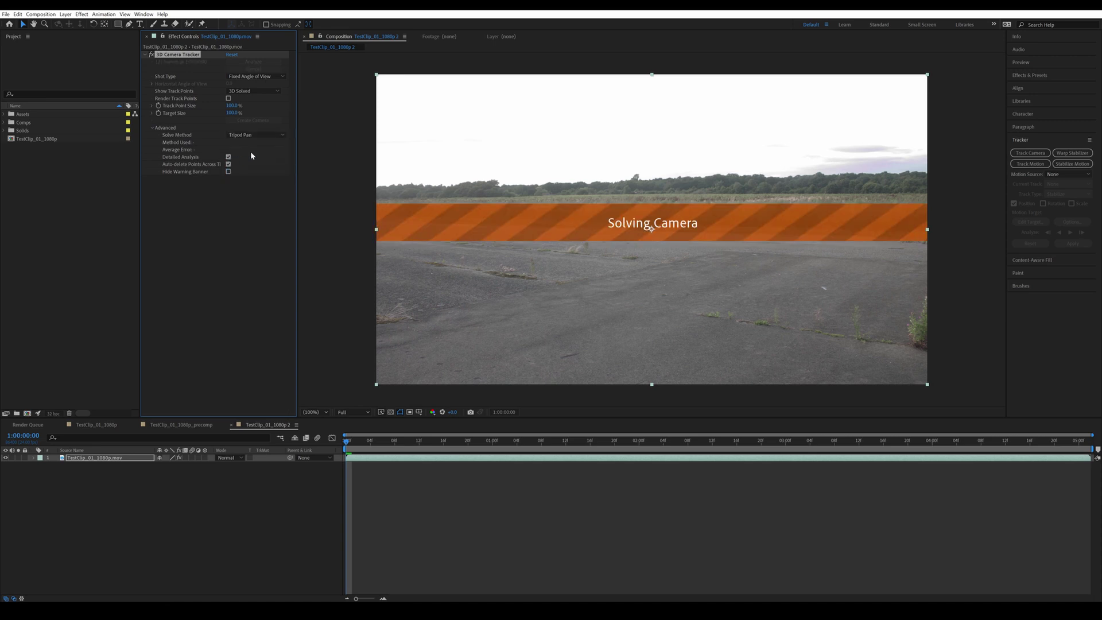
Step: Create a solid and camera from the cluster of track points on the tarmac
mouse_move(529, 257)
mouse_down()
mouse_move(443, 272)
mouse_move(580, 286)
mouse_up()
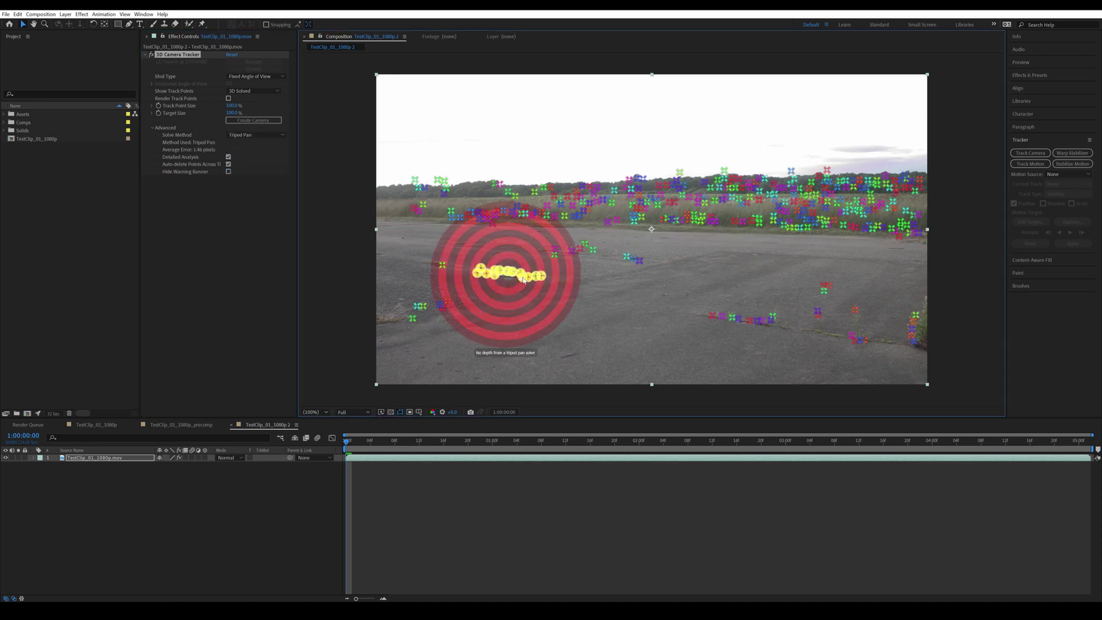
right_click(523, 277)
click(546, 292)
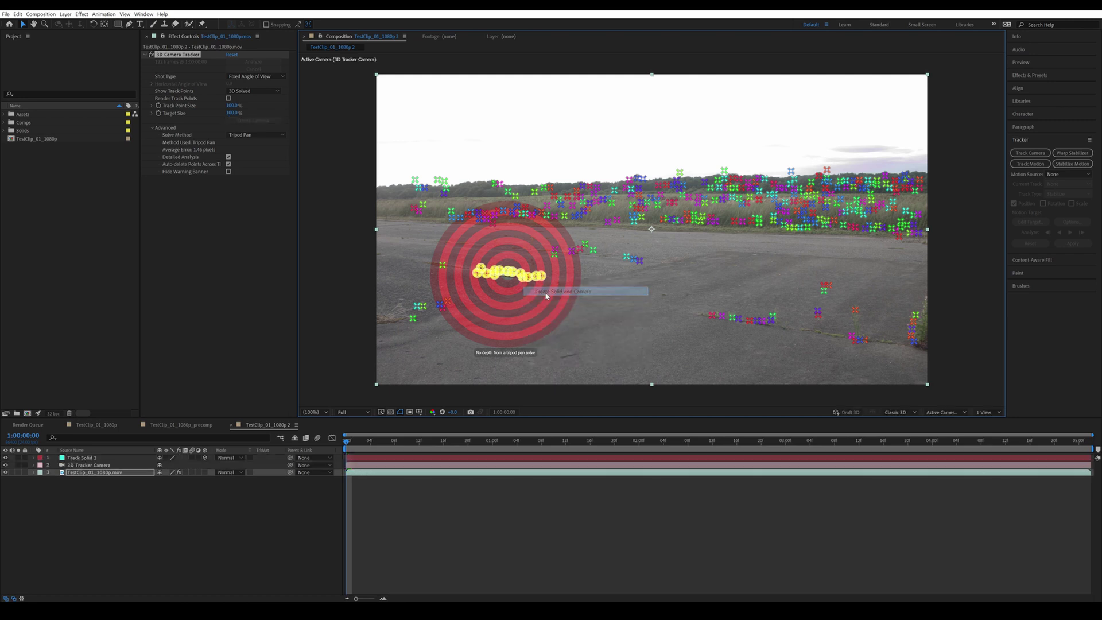
click(166, 492)
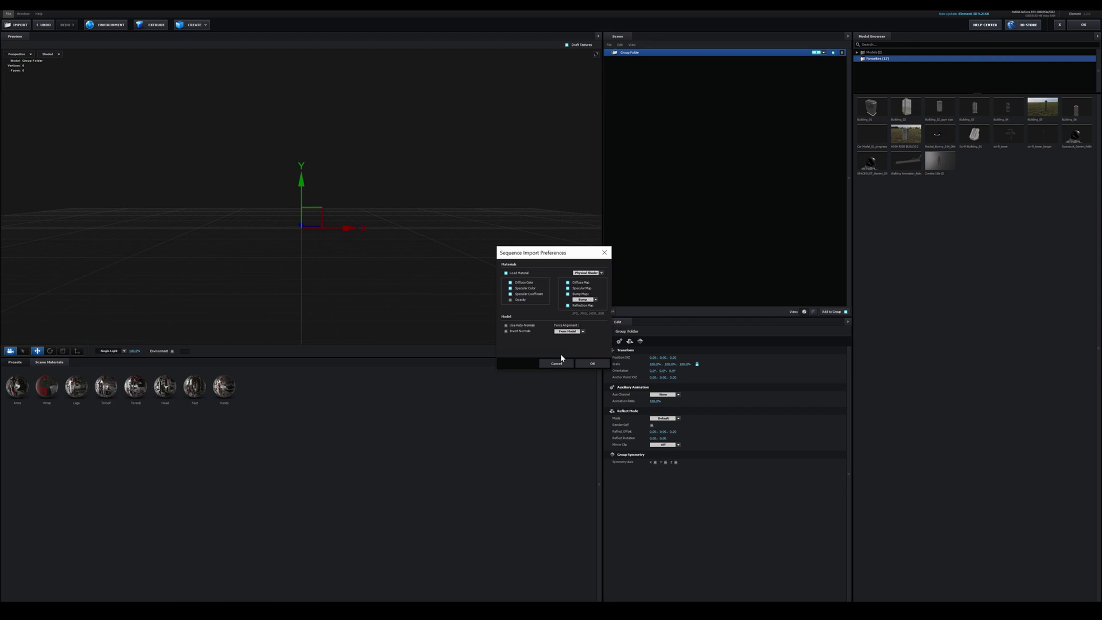
Step: Import the walking robot OBJ sequence with the default import preferences and normalize the model's size
click(594, 360)
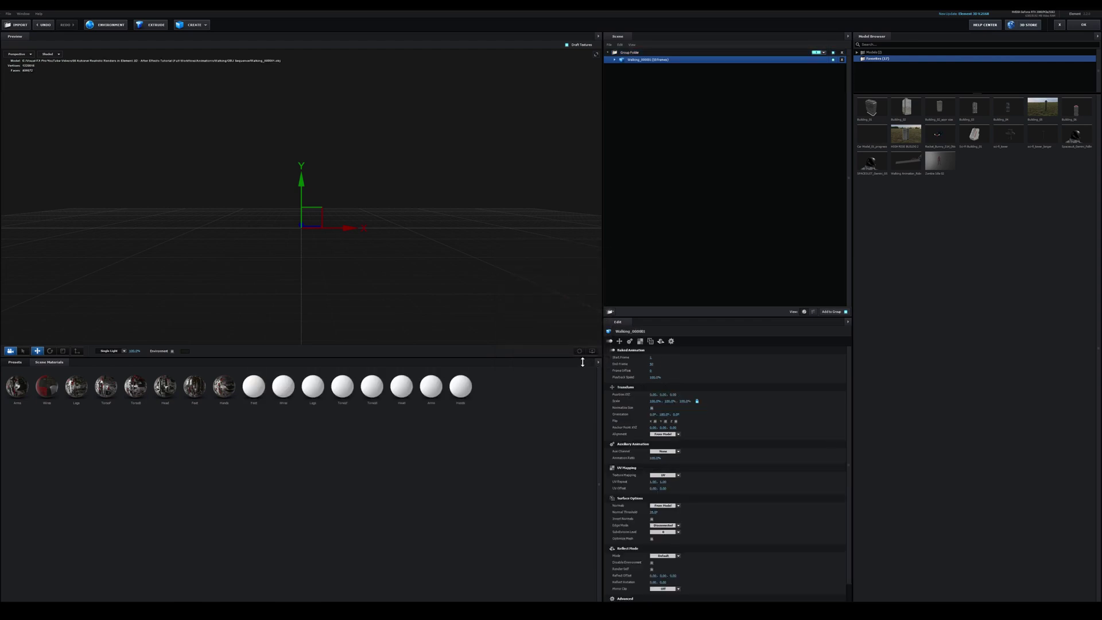
click(652, 408)
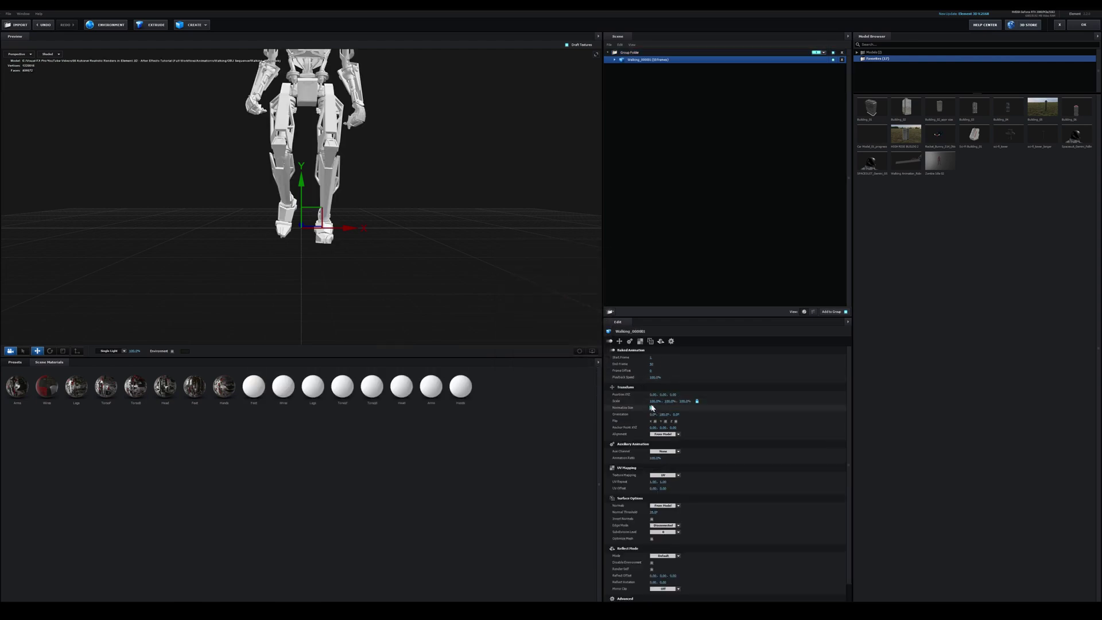
scroll(396, 247, down, 4)
mouse_move(384, 251)
mouse_down()
mouse_move(394, 248)
mouse_move(366, 259)
mouse_up()
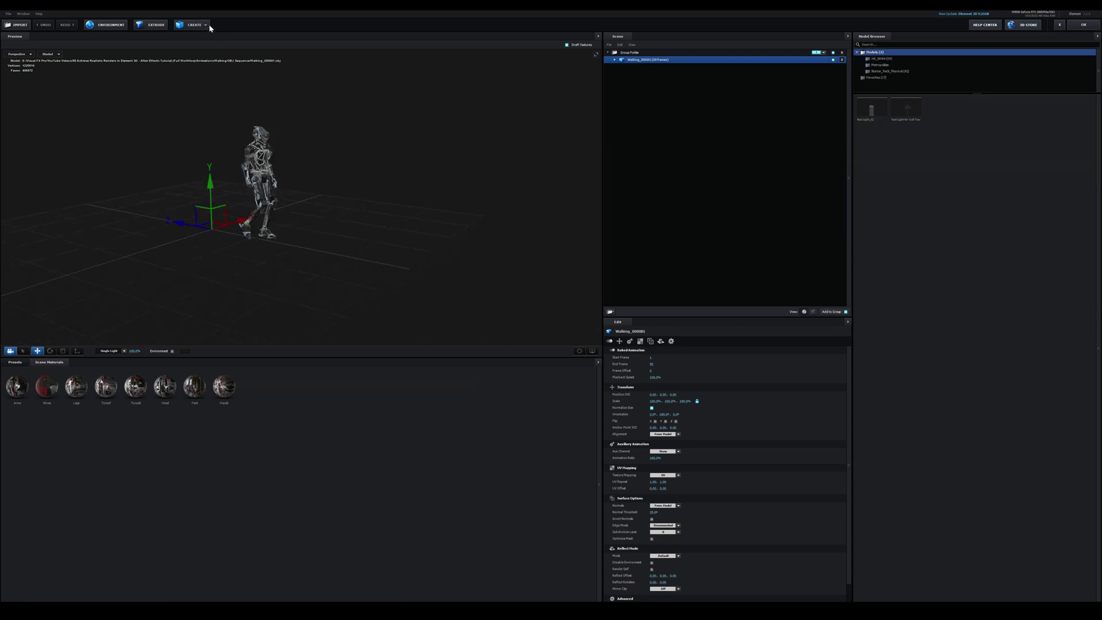
Step: Create a plane model greatly enlarged as the ground under the robot, with the Matte_Shadow material on it
click(208, 25)
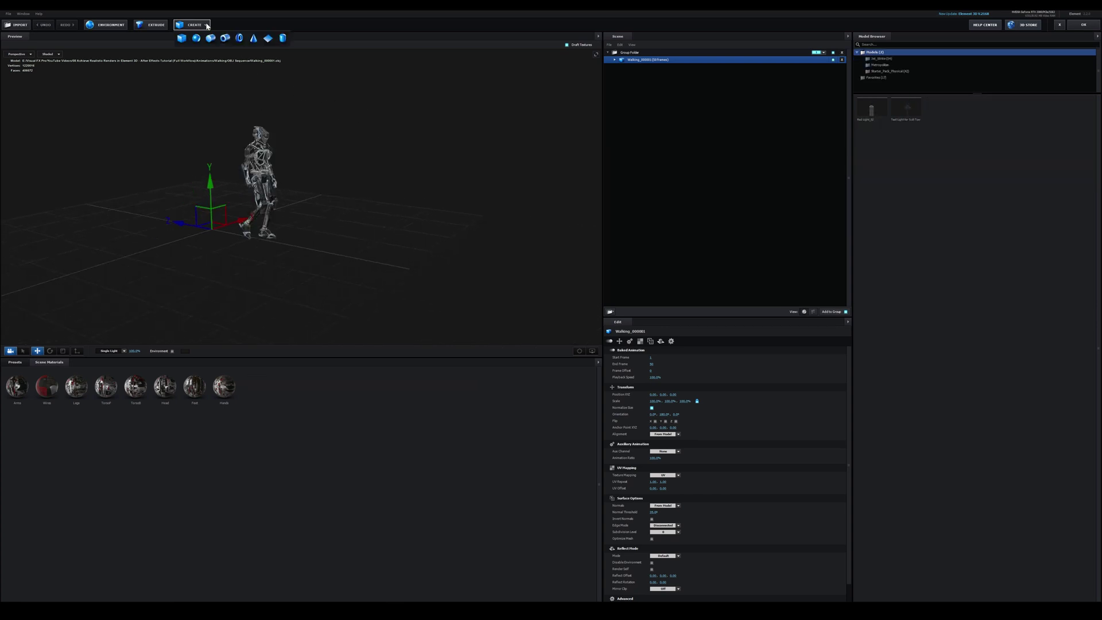
click(271, 38)
drag(314, 182, 332, 236)
drag(334, 206, 350, 150)
click(62, 351)
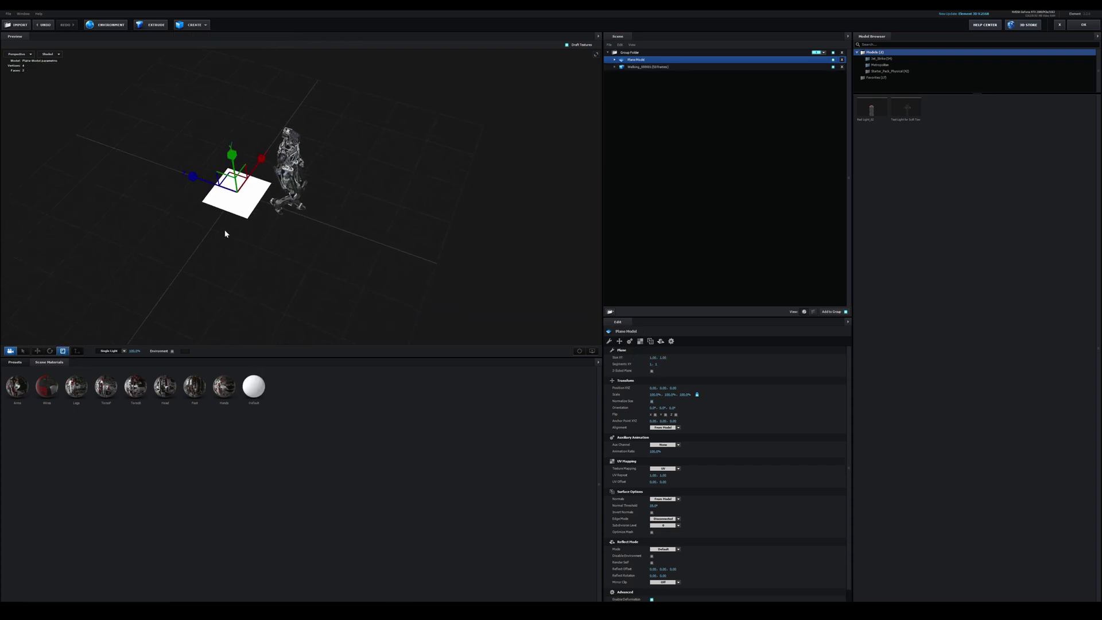
drag(235, 186, 450, 148)
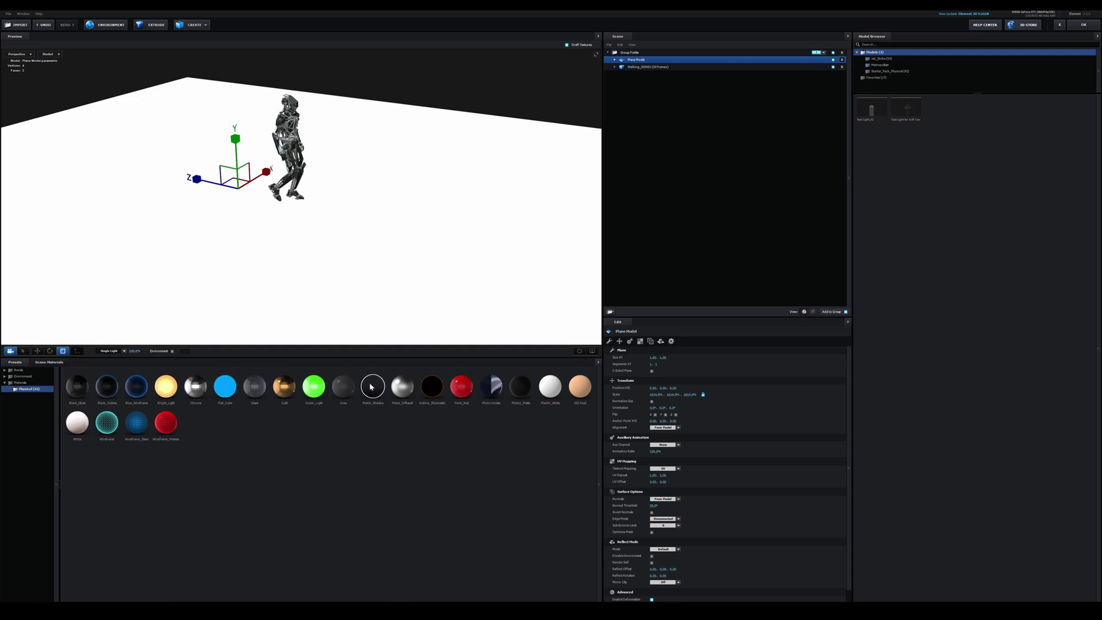
drag(373, 388, 461, 261)
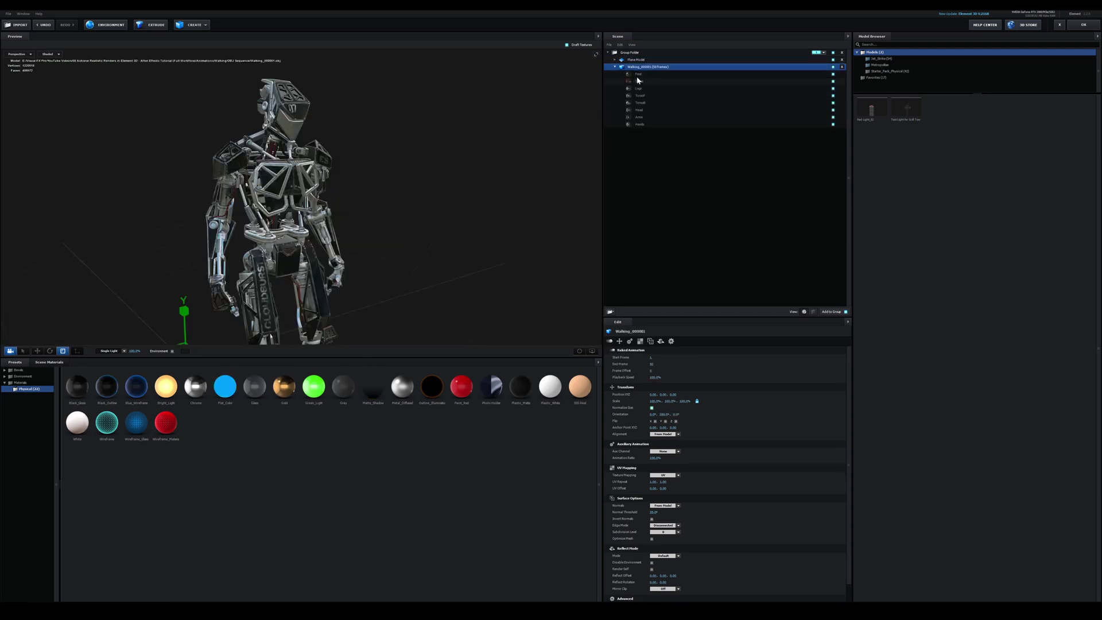
Step: Check the reflectivity texture of the robot's feet material and set its reflectivity intensity to 75%
click(638, 75)
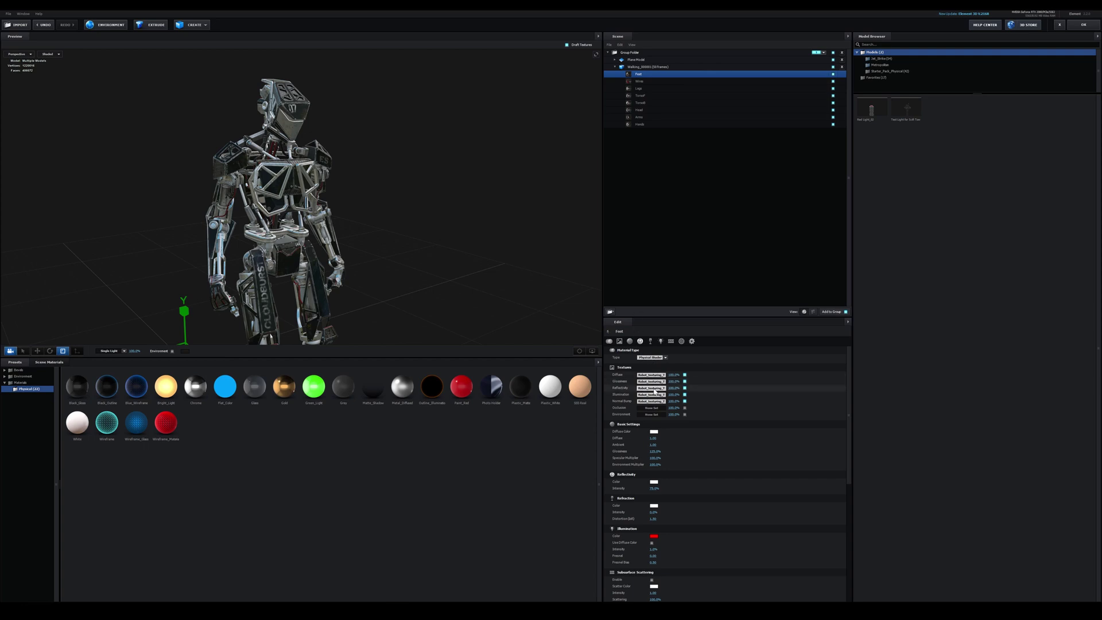
click(652, 388)
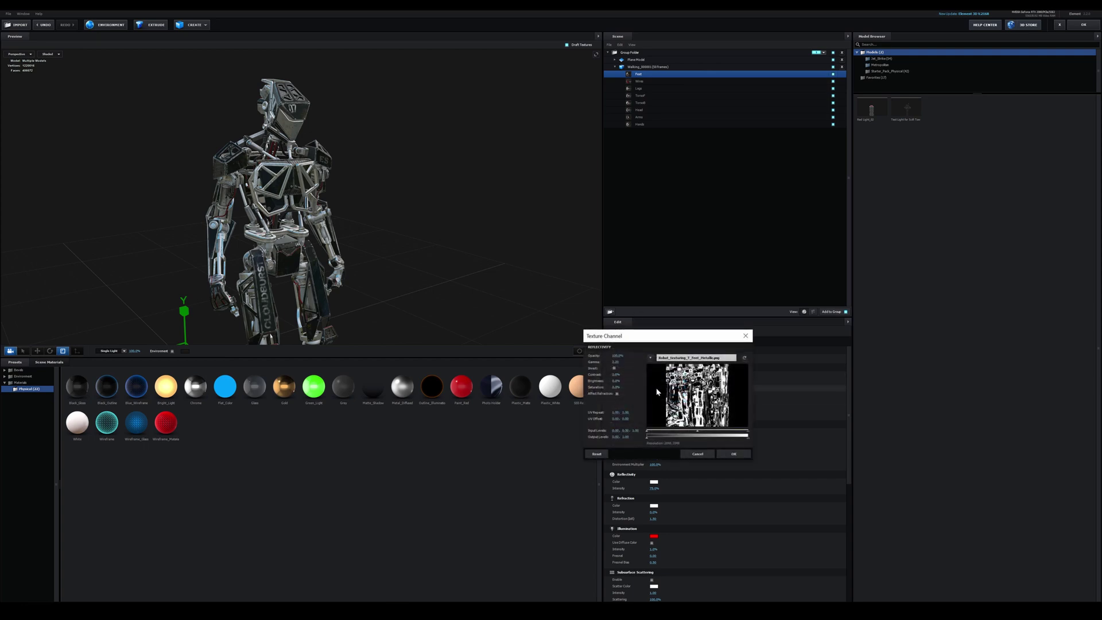
click(734, 453)
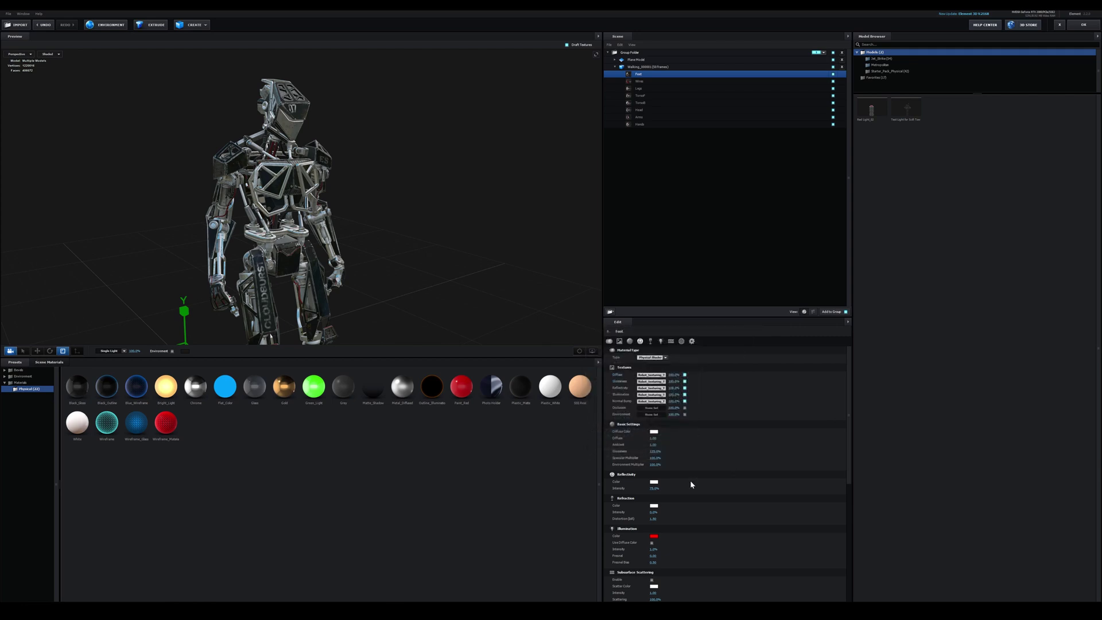
click(655, 489)
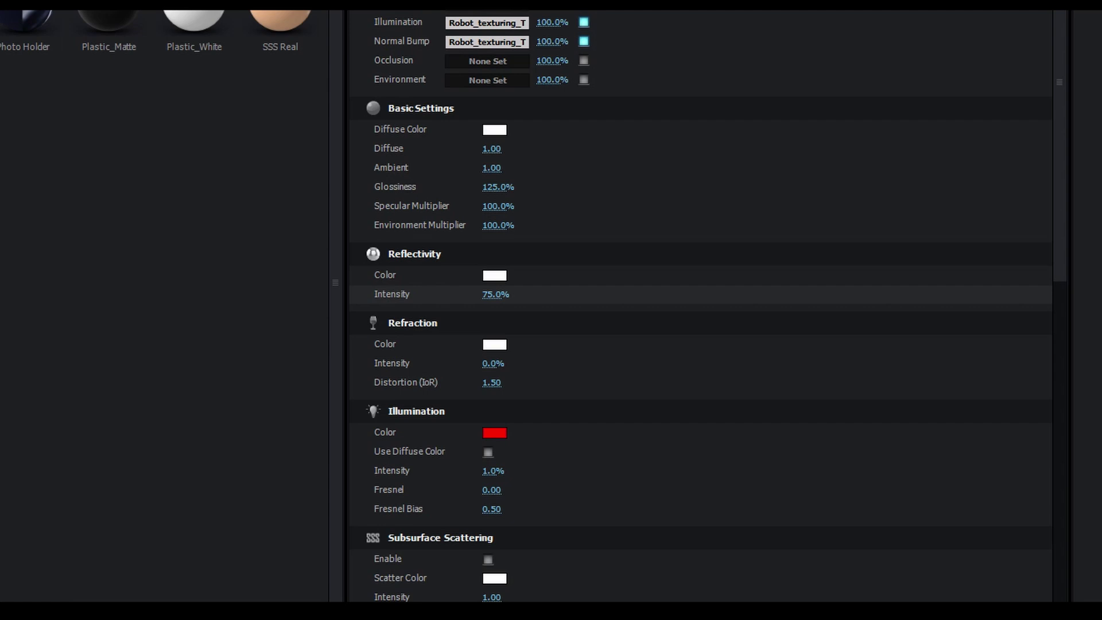
Step: Set the illumination intensity of the feet material to 50%
click(493, 471)
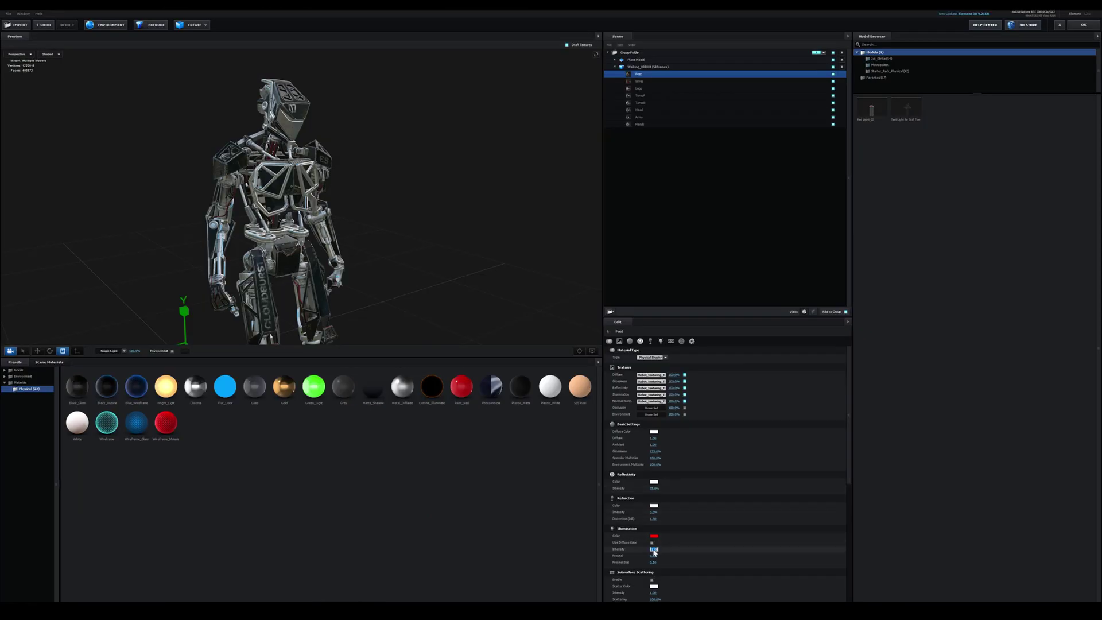
text(50)
key(Return)
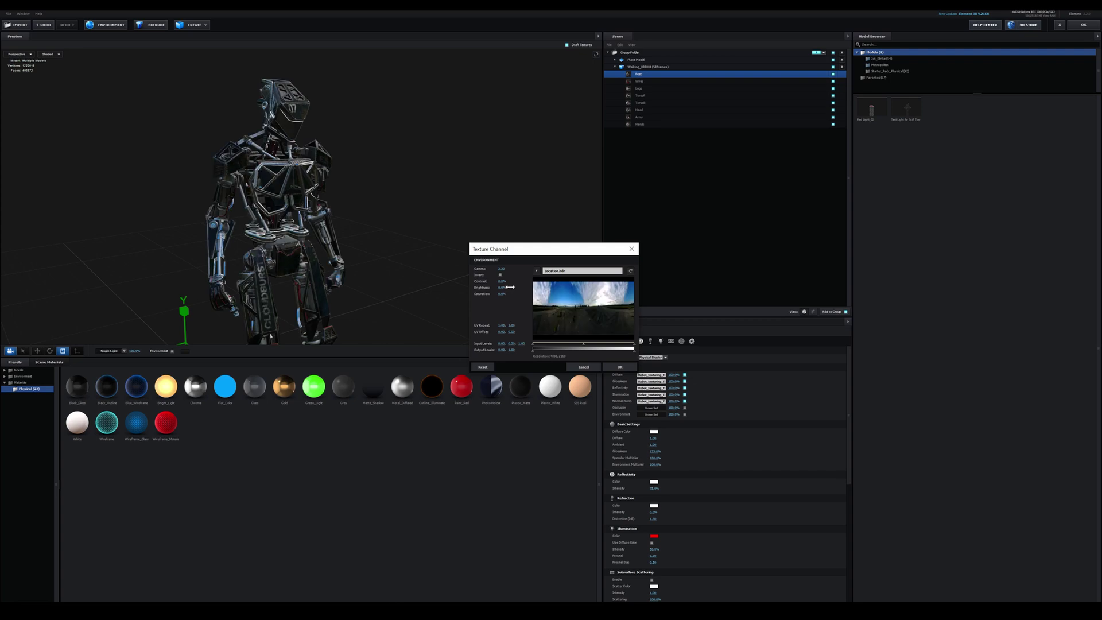
Step: Set the gamma of the custom environment map to 1 and accept the texture settings
click(502, 269)
text(1)
key(Return)
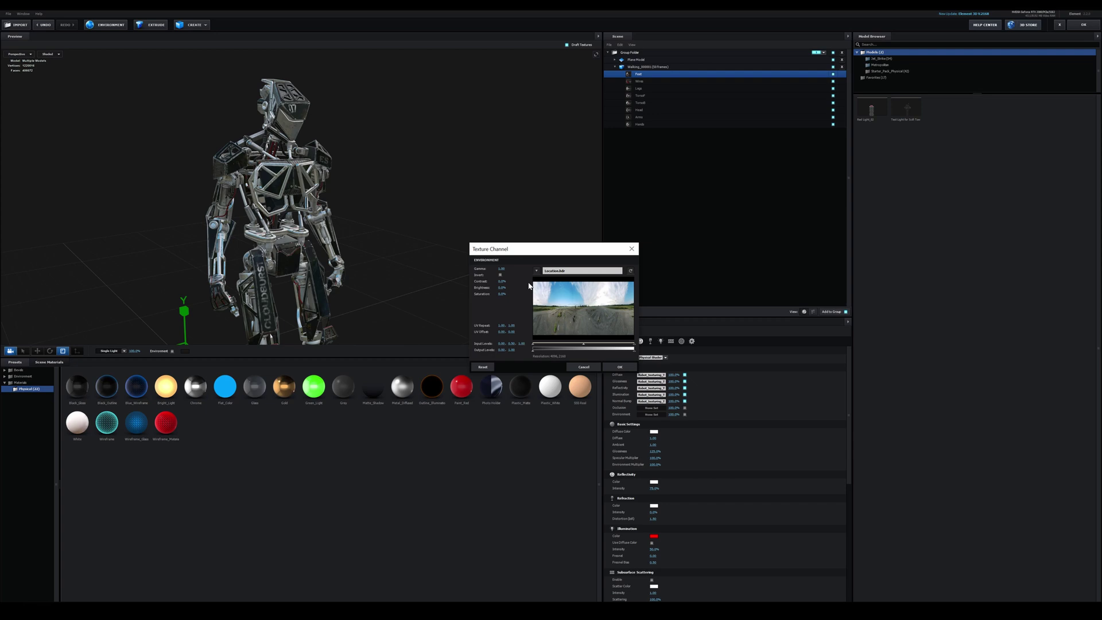
click(619, 364)
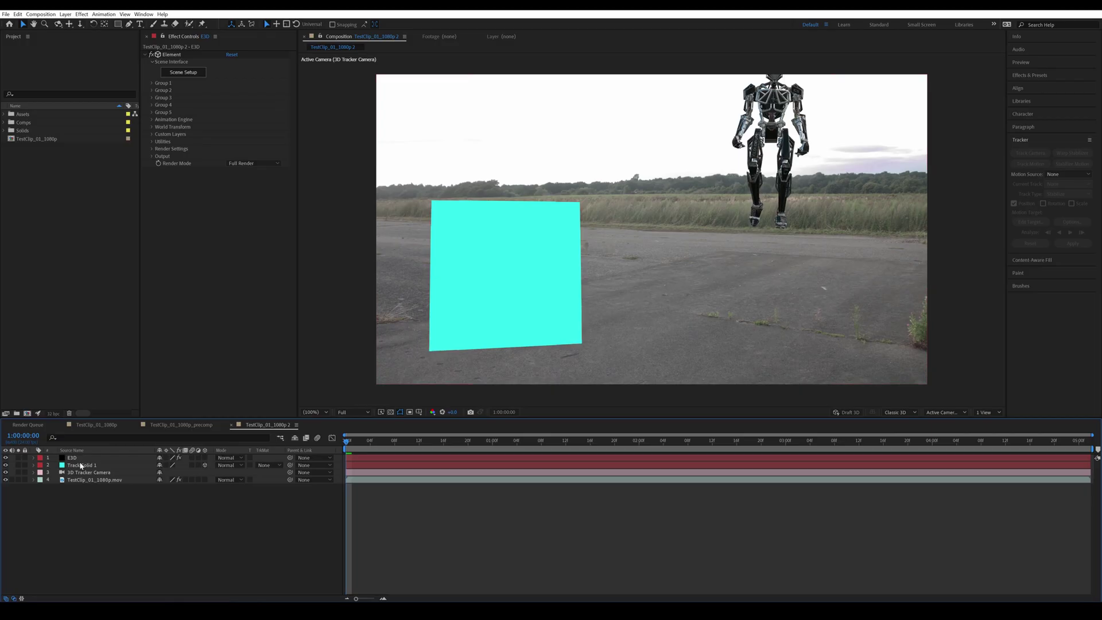
Step: Copy Track Solid 1's X position into the Group 1 Particle Replicator X position on the E3D layer
click(80, 466)
key(p)
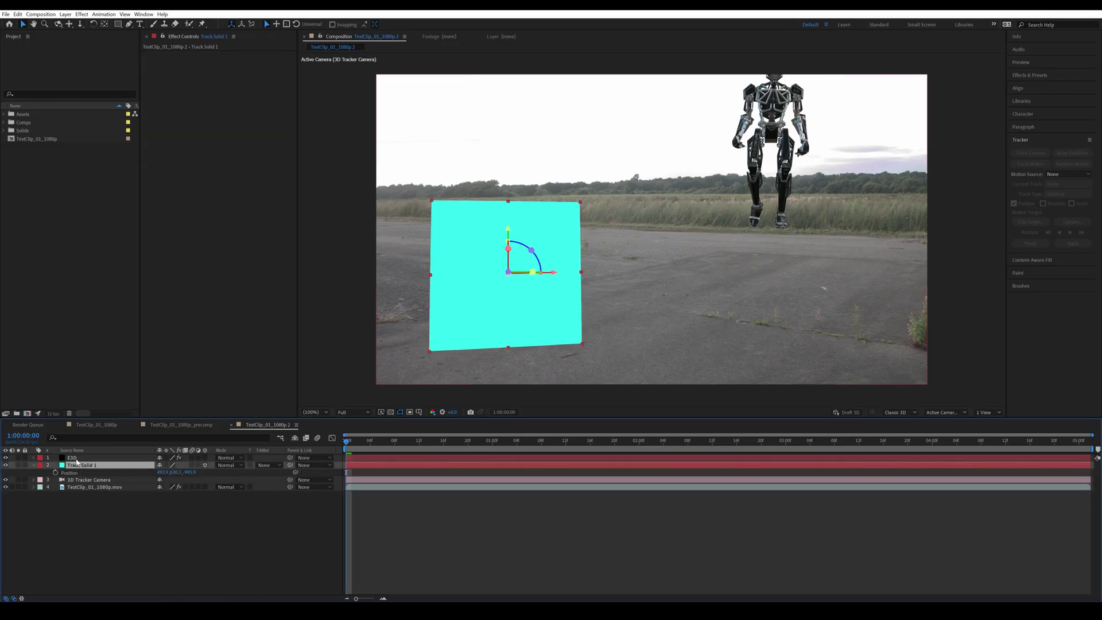
click(72, 458)
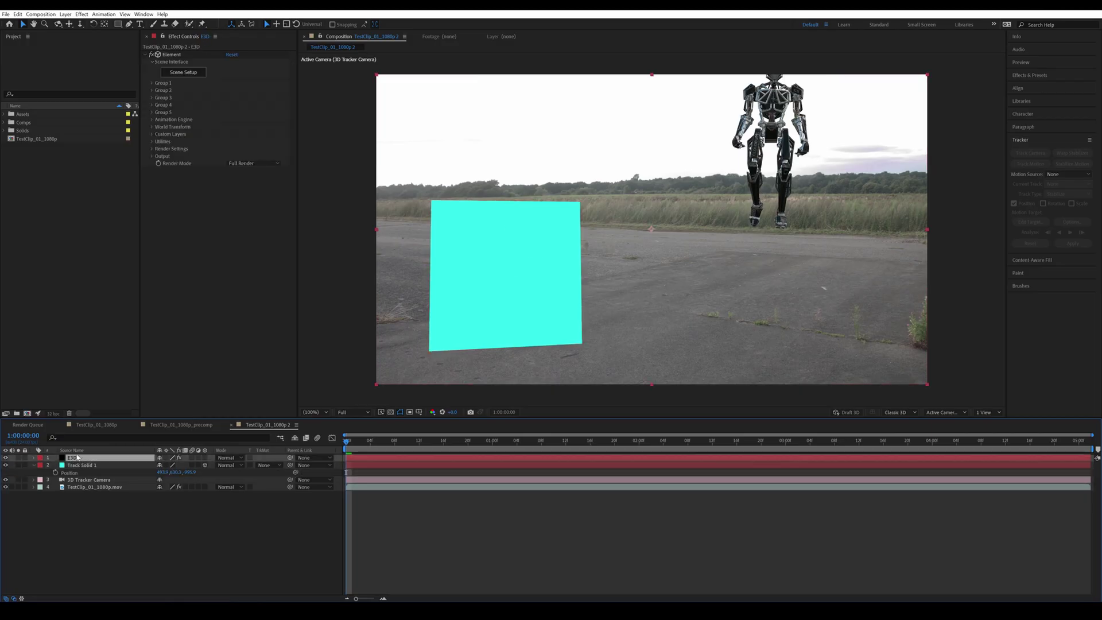
click(152, 83)
click(160, 98)
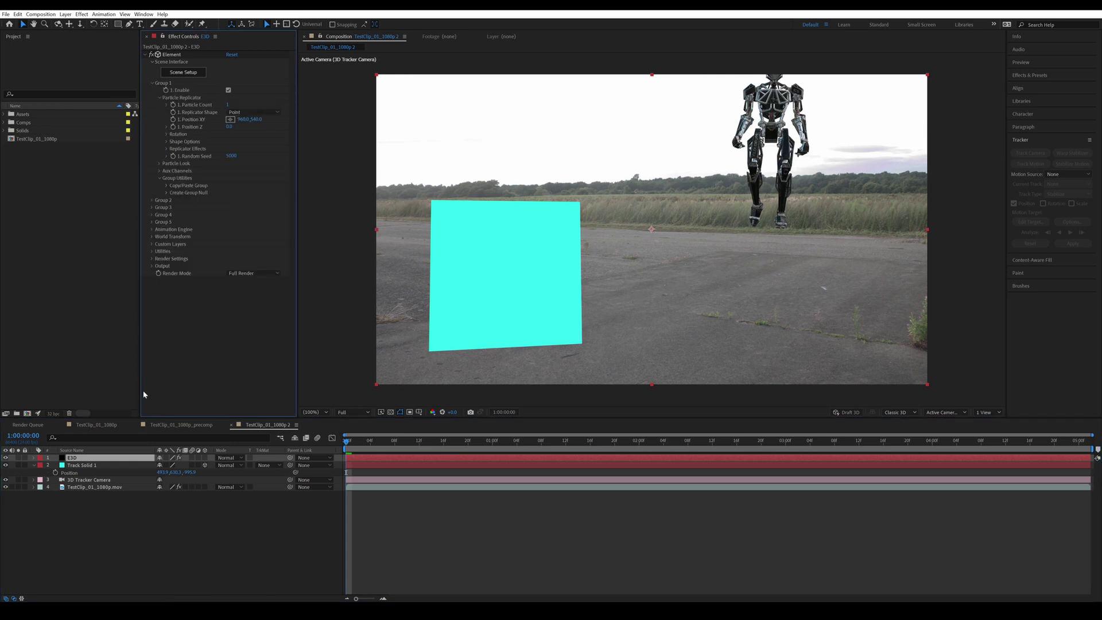
click(164, 473)
key(ctrl+c)
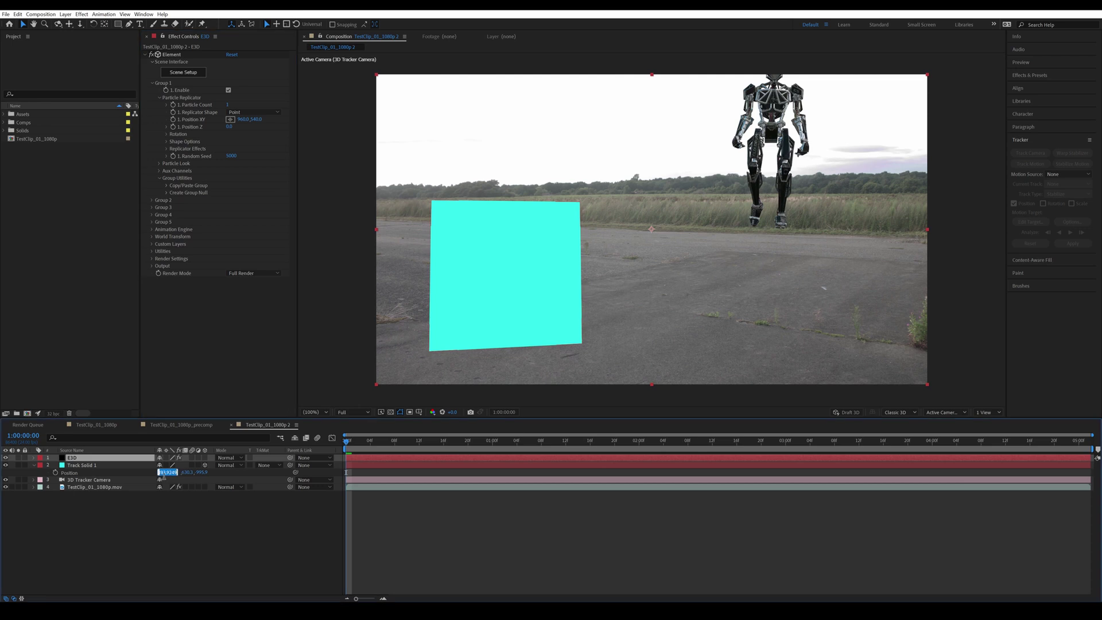
click(244, 119)
key(ctrl+v)
Step: Copy Track Solid 1's Y and Z positions into the matching Group 1 Particle Replicator position values
click(181, 472)
key(ctrl+c)
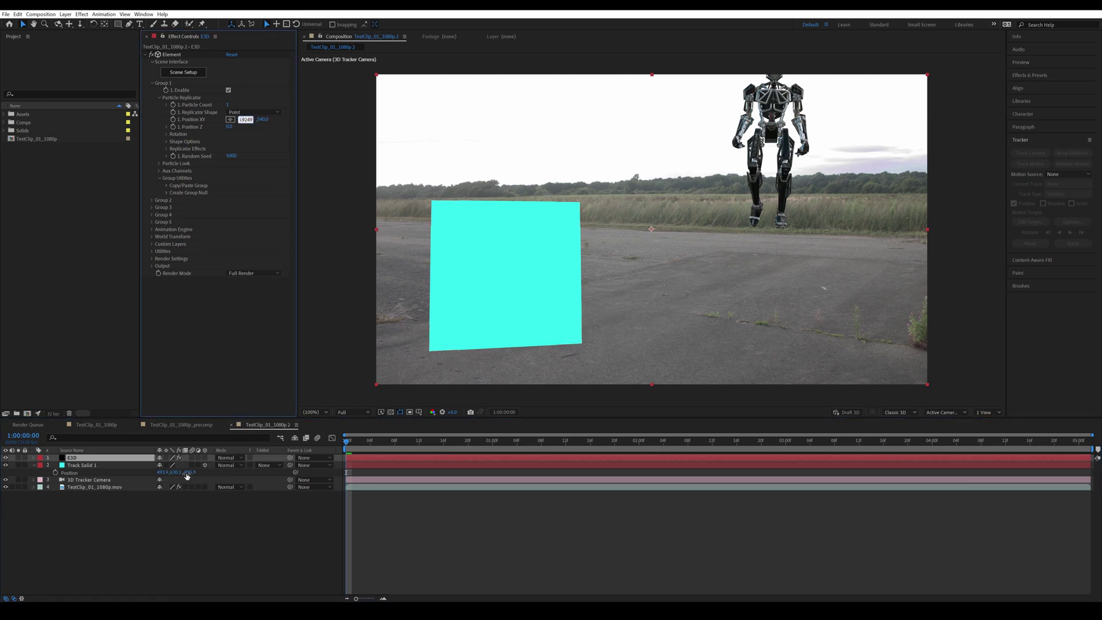
click(257, 119)
key(ctrl+v)
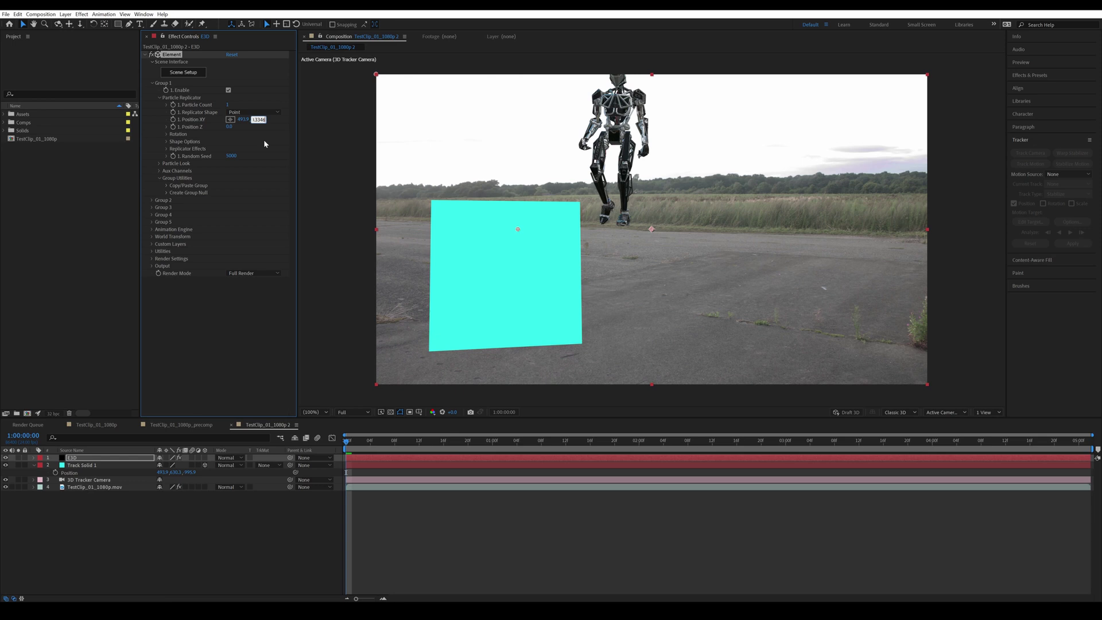
click(193, 473)
key(ctrl+c)
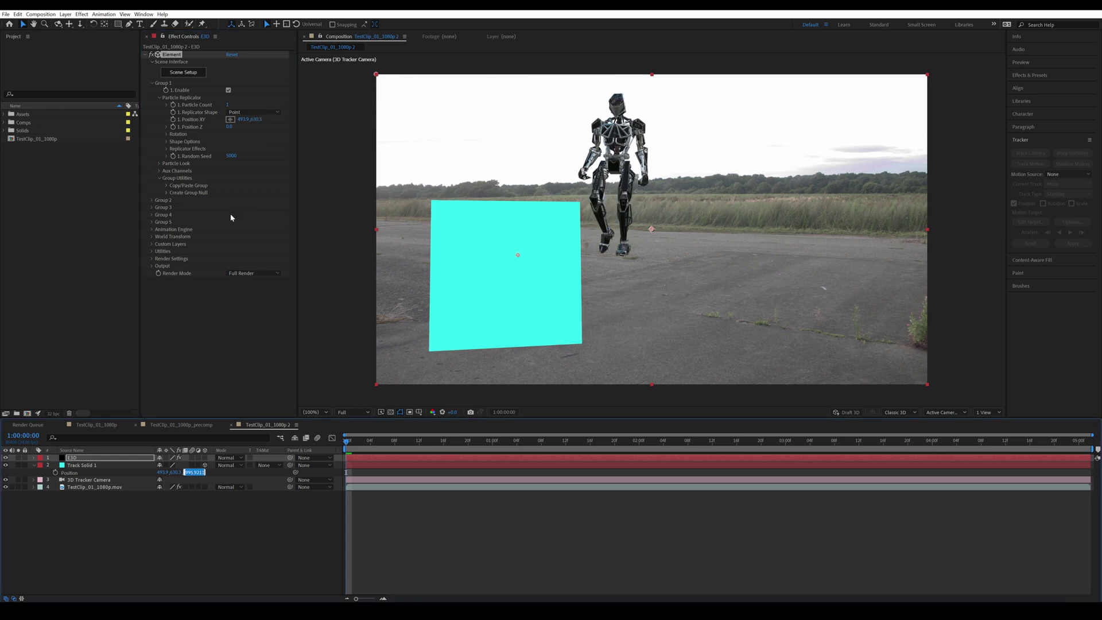
click(229, 126)
key(ctrl+v)
click(258, 133)
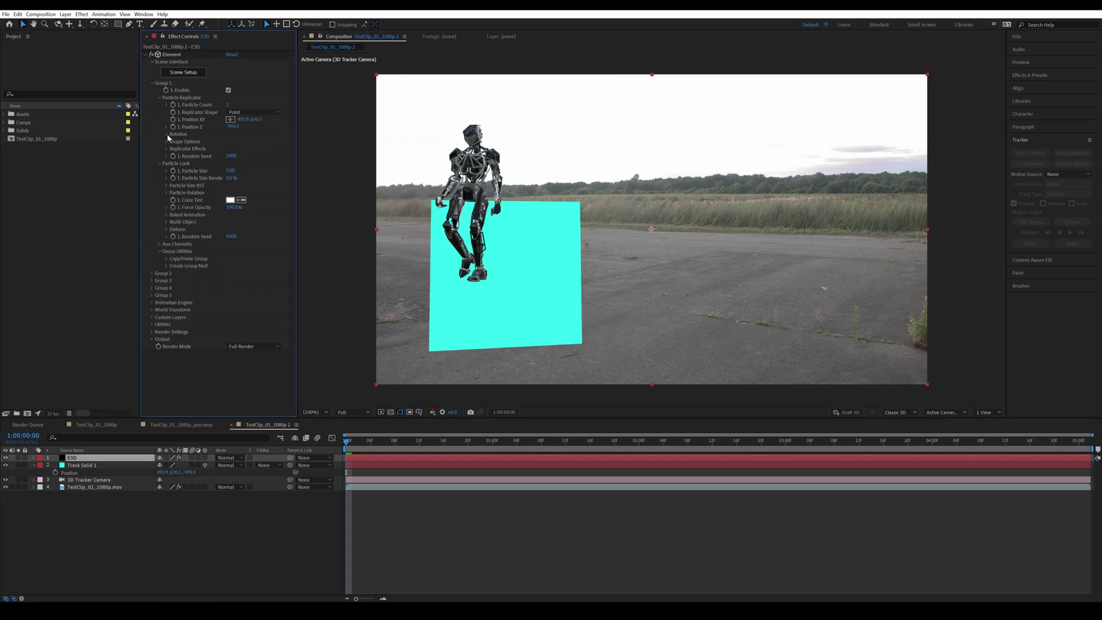
Step: Turn the robot to face sideways with a negative Y rotation in Group 1's Particle Replicator
click(167, 135)
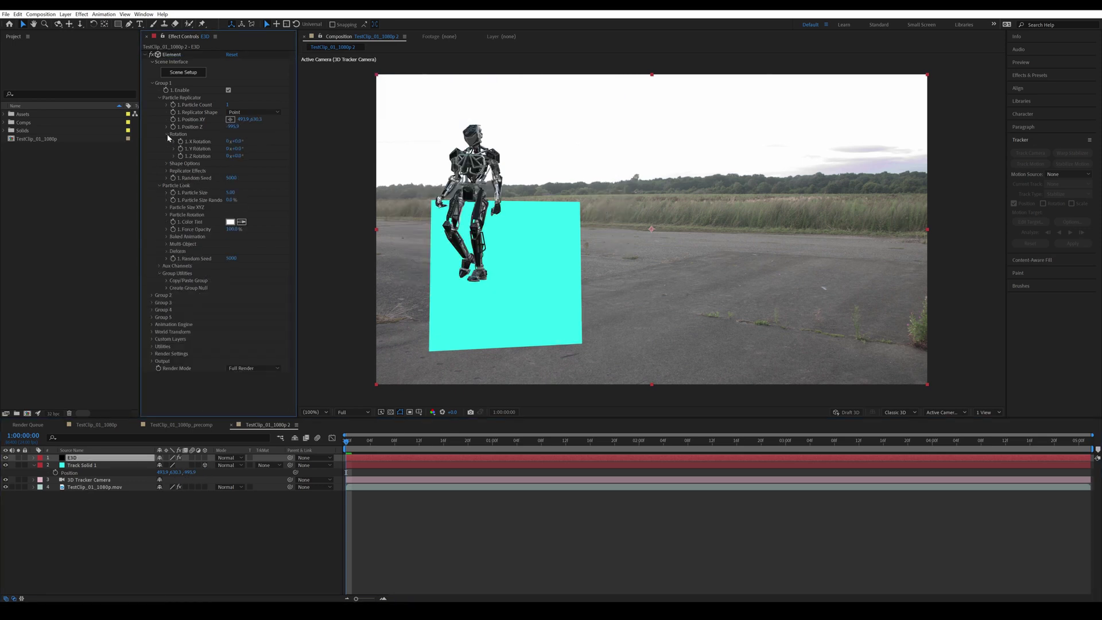
click(236, 148)
key(Return)
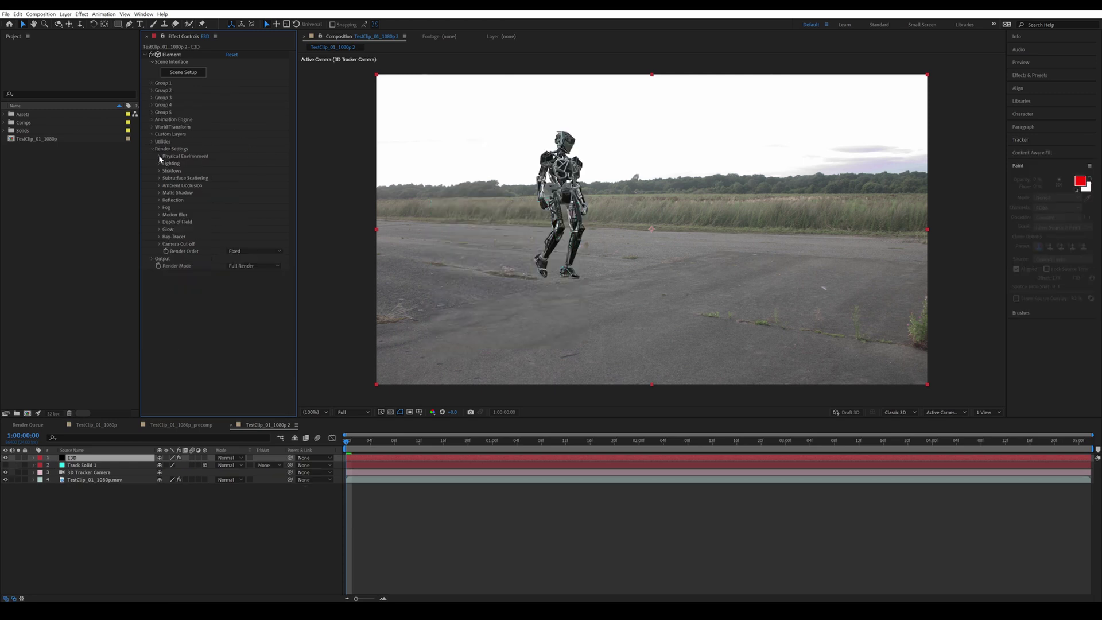
Step: Rotate the physical environment about Y to match the footage, showing it in the background only while aligning
click(159, 156)
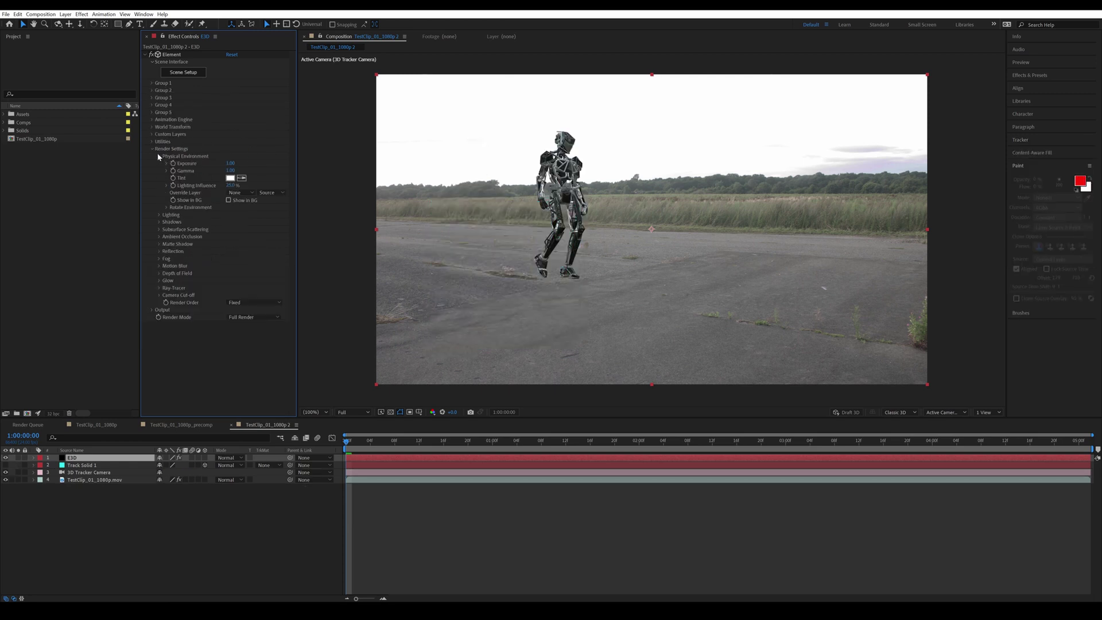
click(228, 201)
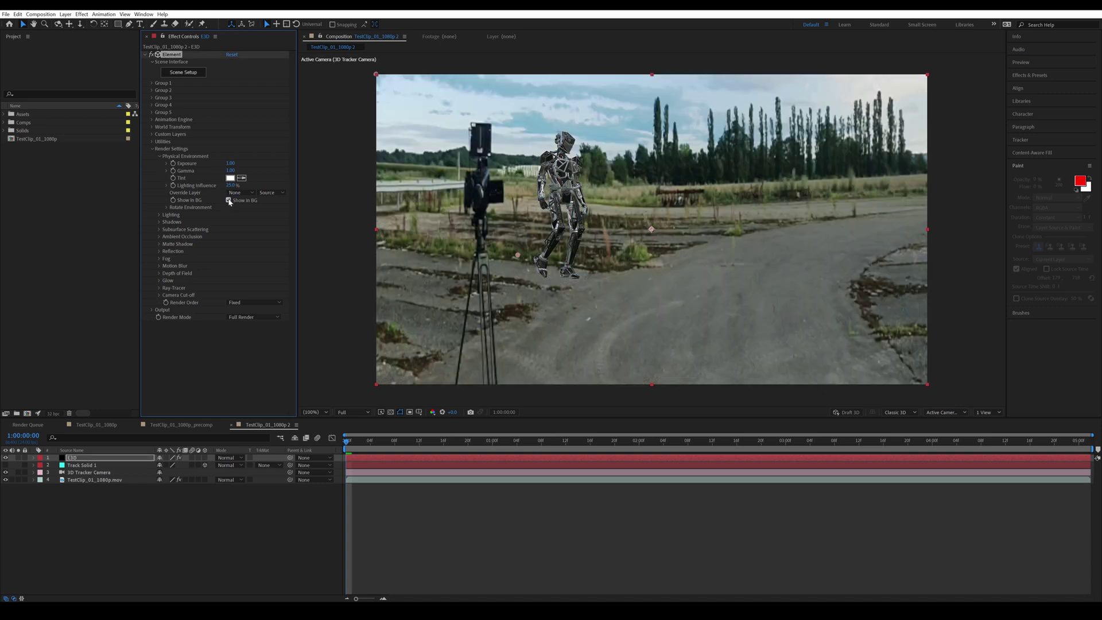
click(166, 207)
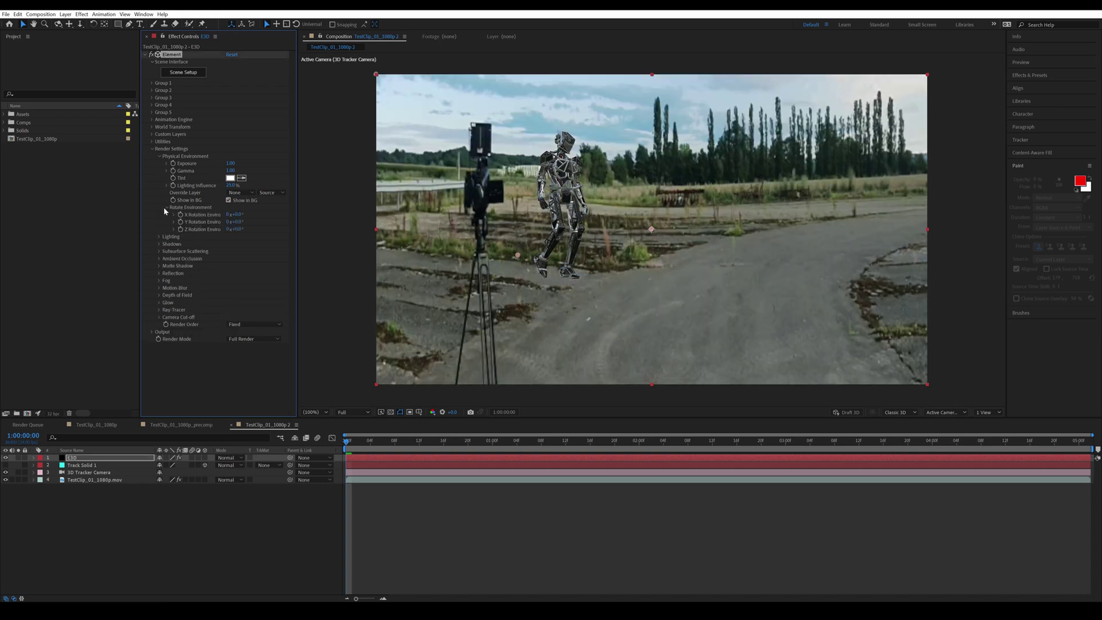
drag(241, 223, 191, 229)
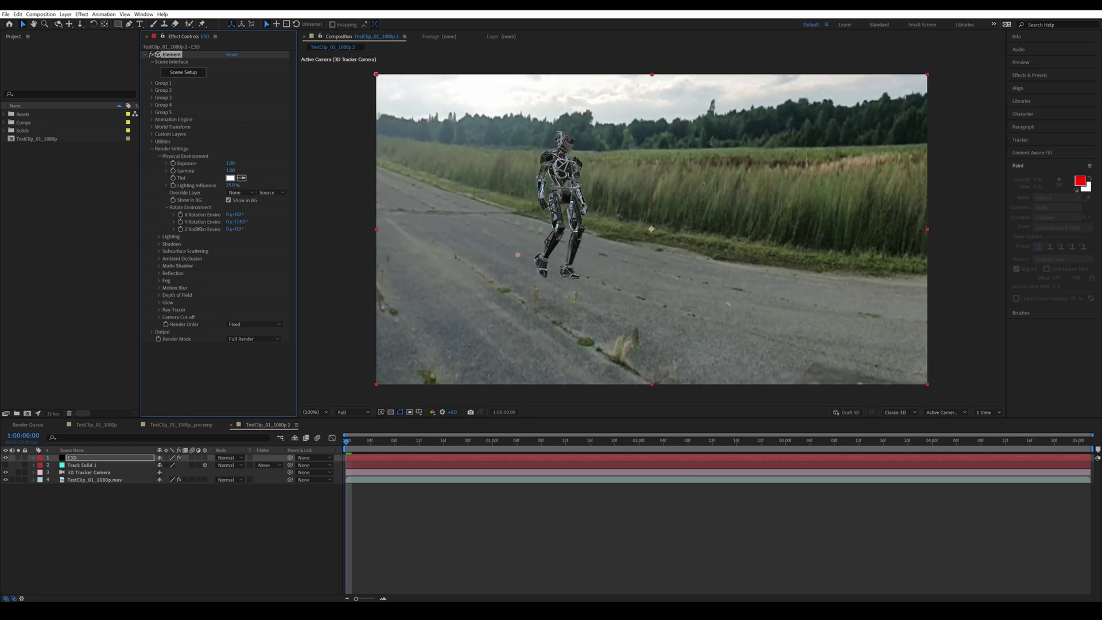
click(229, 201)
Step: Set the Brightness Multiplier of Element's Additional Lighting to 0% in the render settings
click(160, 236)
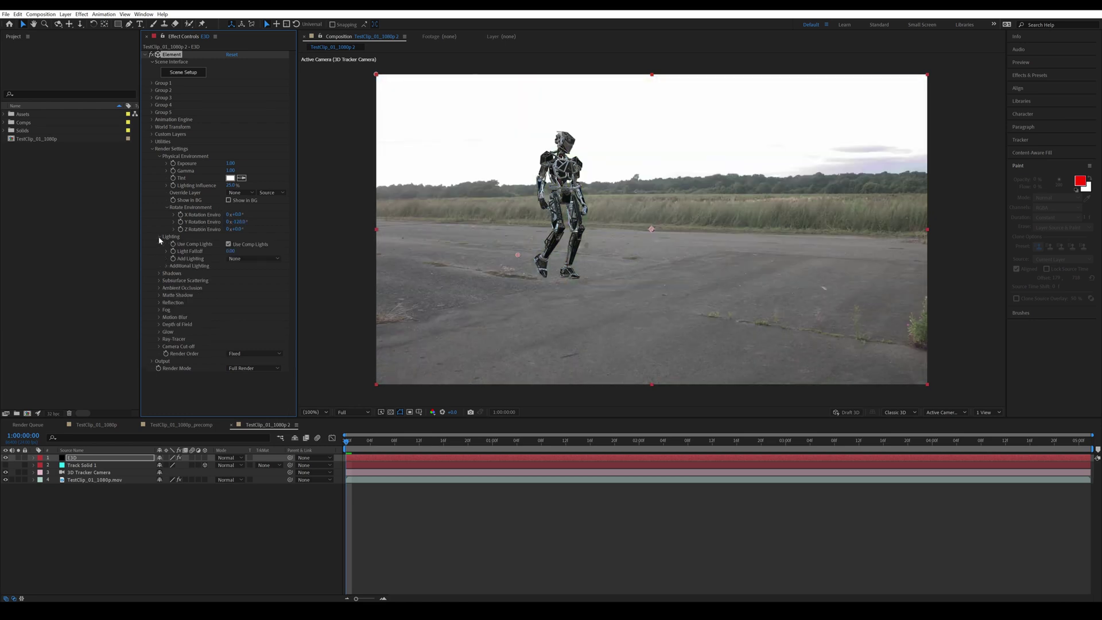
click(167, 266)
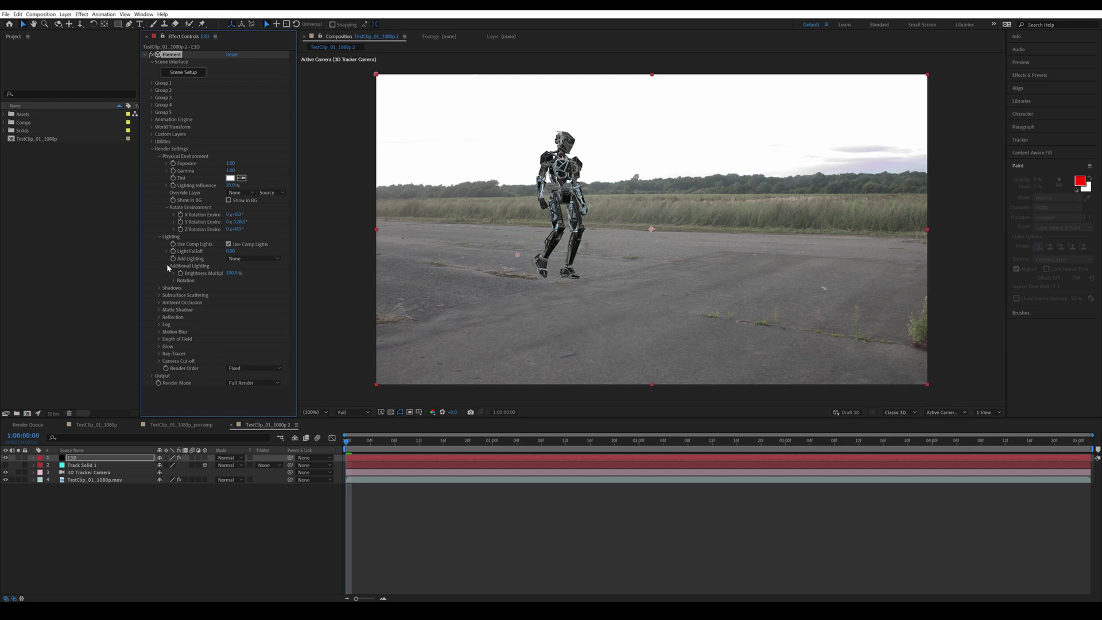
click(232, 273)
text(0)
key(Return)
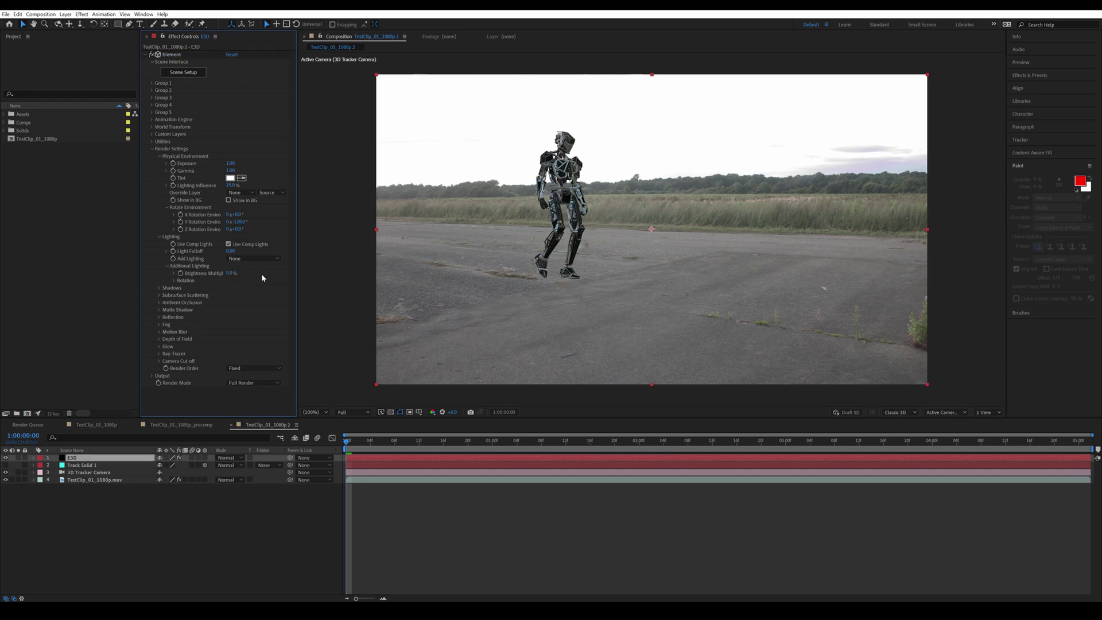
Step: Enable shadows in Element's render settings and set the Shadow Mode to Ray-Traced
click(160, 288)
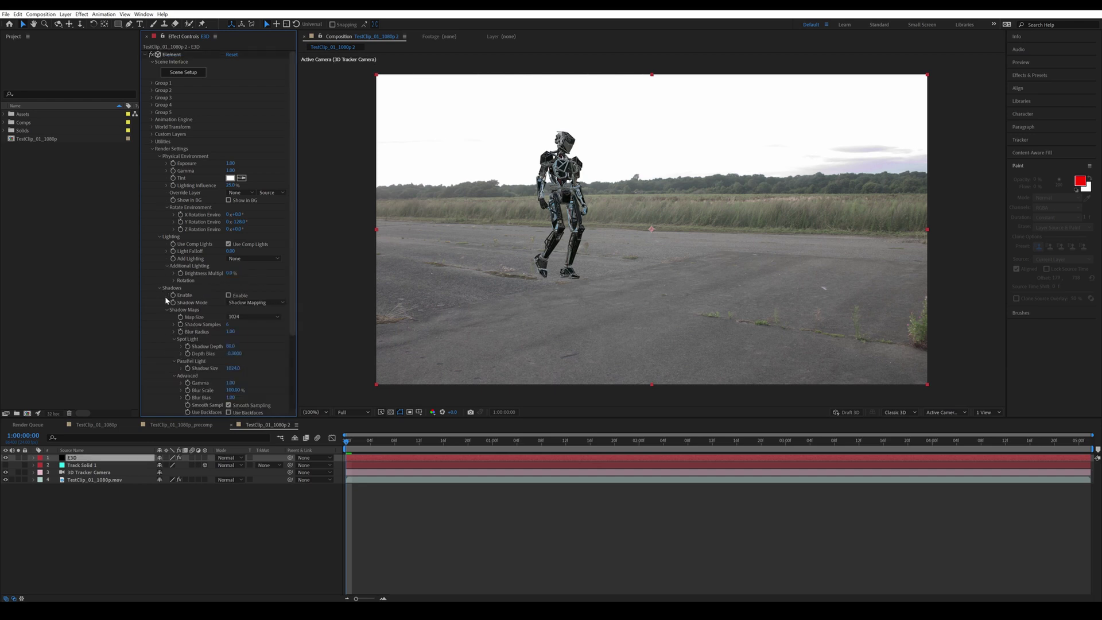
click(228, 295)
click(229, 296)
click(244, 302)
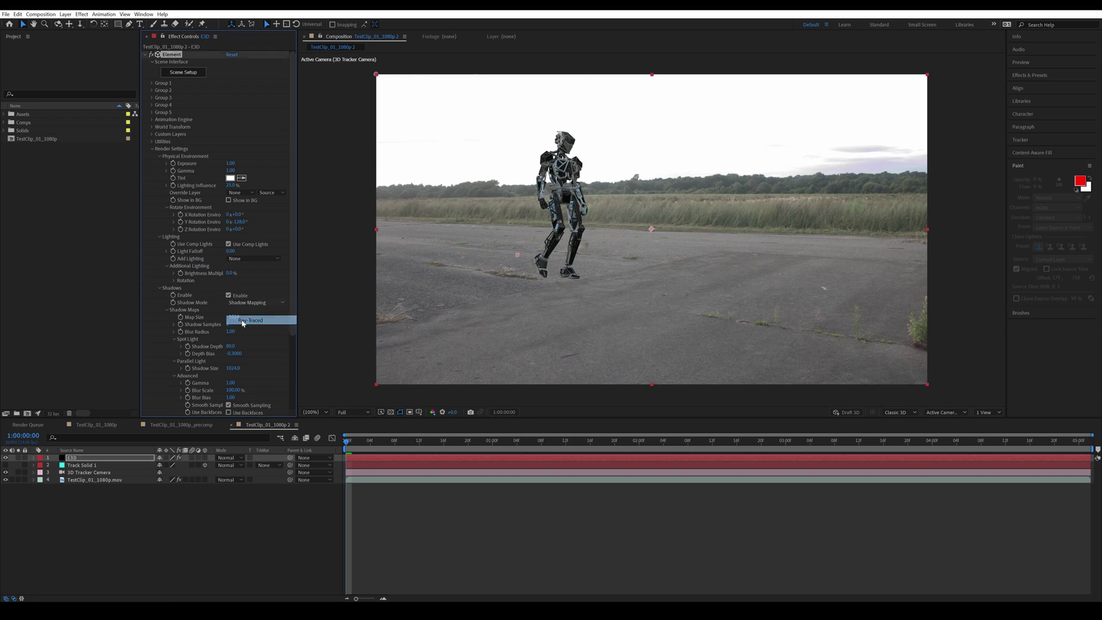
click(242, 321)
Step: Enable ambient occlusion in Element's render settings and set the AO Mode to Ray-Traced
click(159, 340)
scroll(164, 337, down, 3)
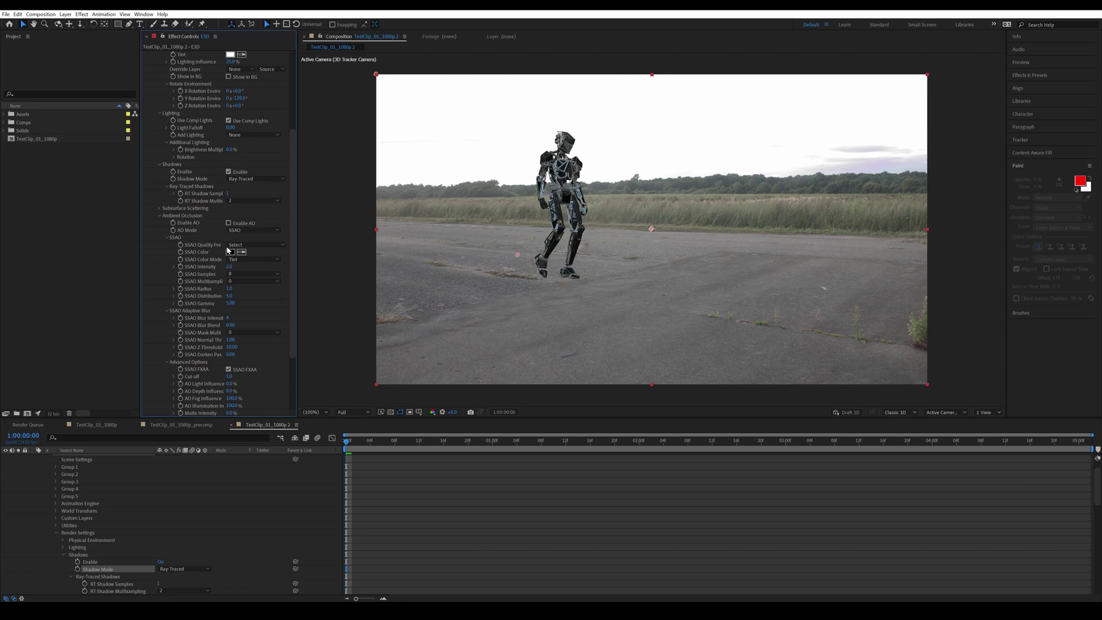
click(228, 223)
click(241, 231)
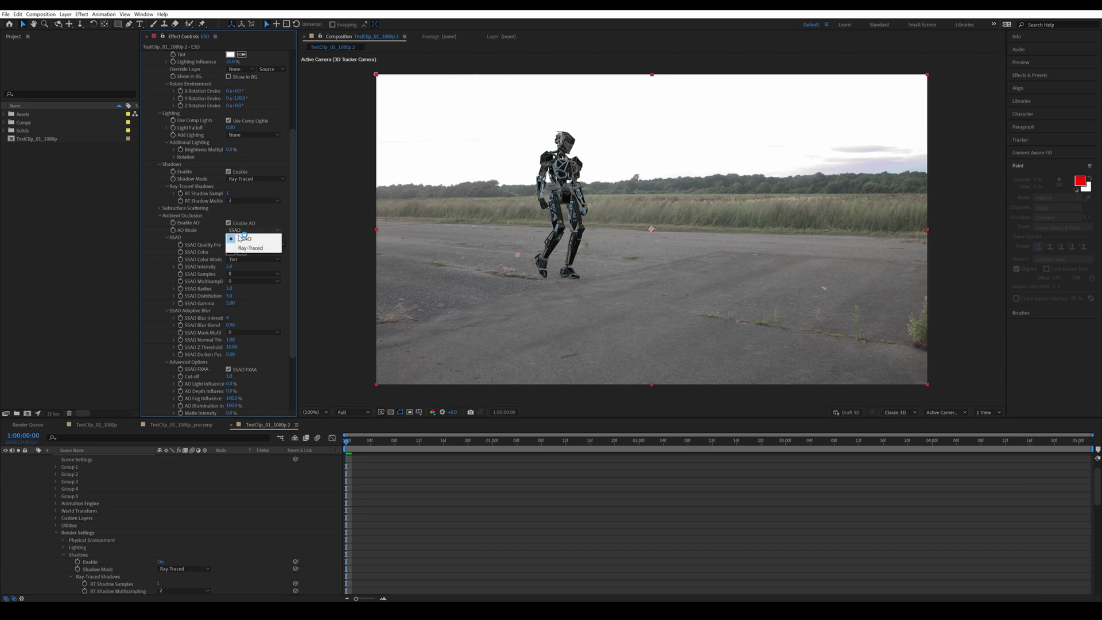
click(251, 247)
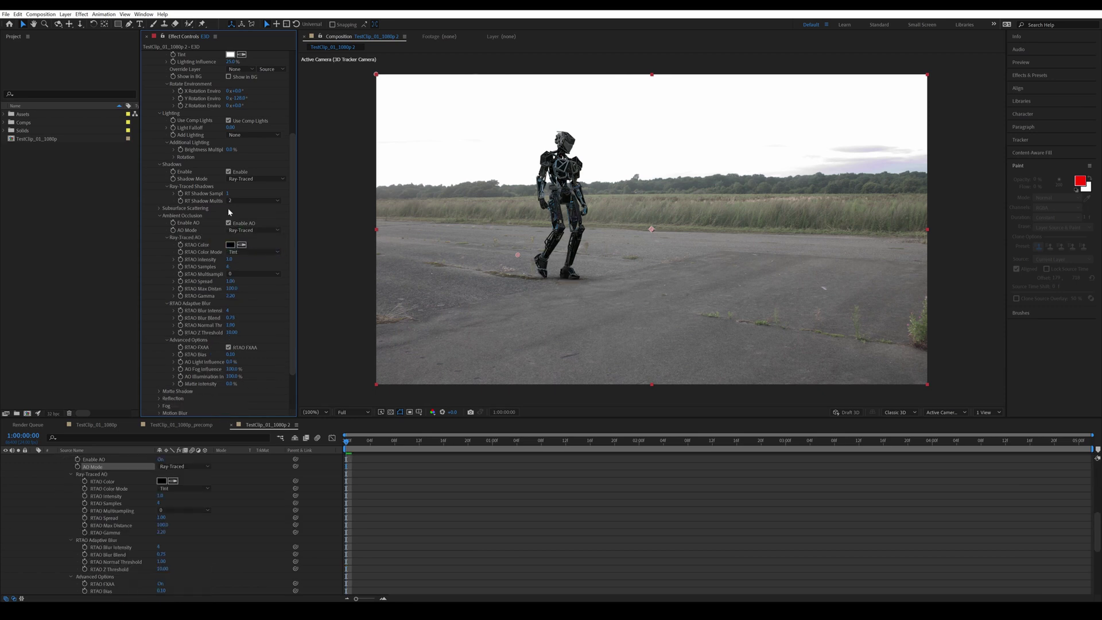
Step: Set the ray-traced shadow samples to 4 and the shadow multisampling to 4
click(228, 193)
text(4)
key(Return)
click(251, 200)
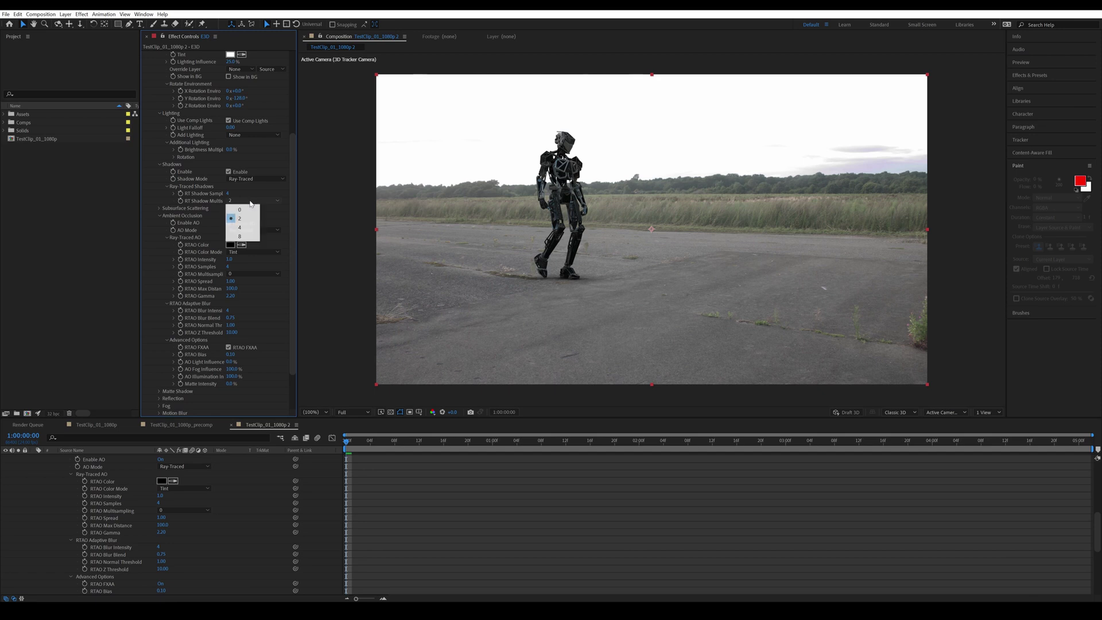
click(239, 227)
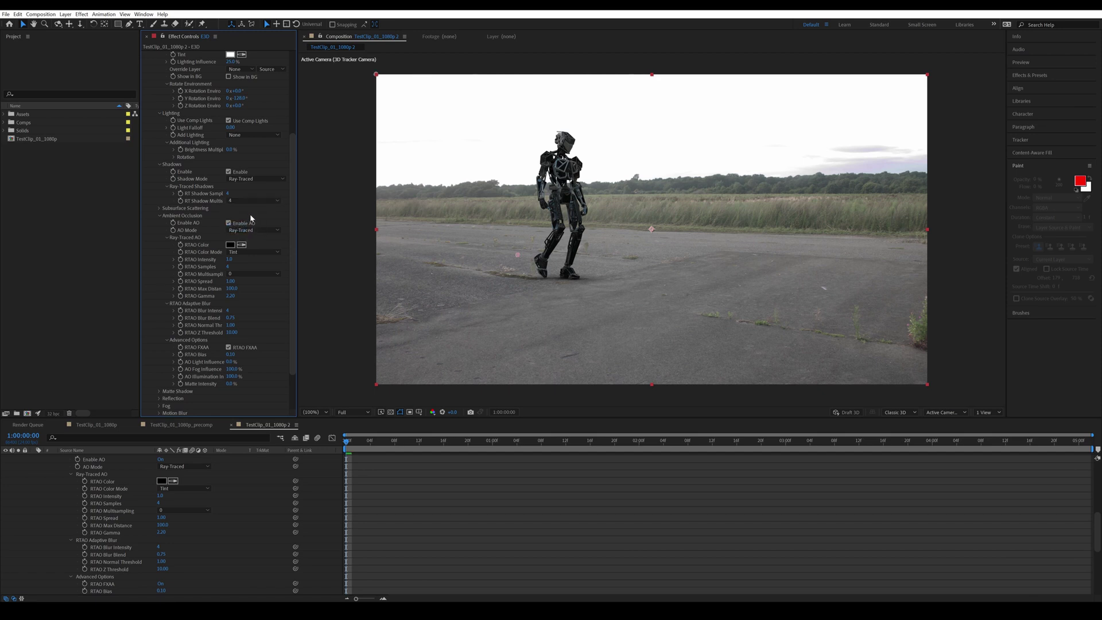
Step: Set the RTAO Samples to 8 and the RTAO Multisampling to 2
text(8)
key(Return)
click(247, 273)
click(265, 286)
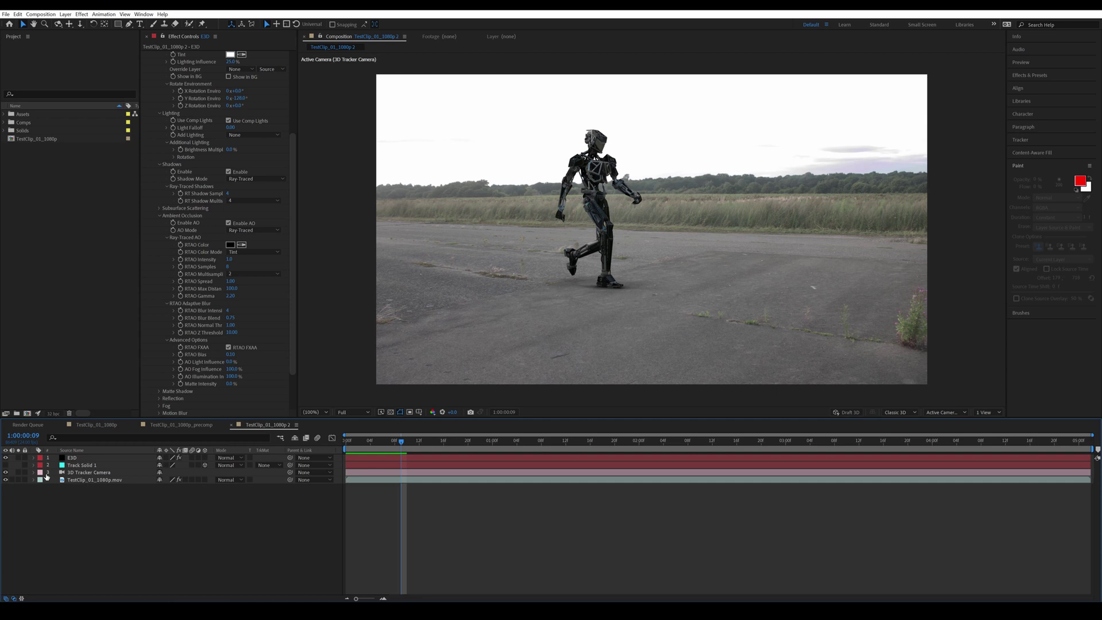
Step: Solo the E3D layer over the transparency grid and queue the composition for a QuickTime render with RGB + Alpha channels
click(19, 458)
click(390, 412)
key(ctrl+m)
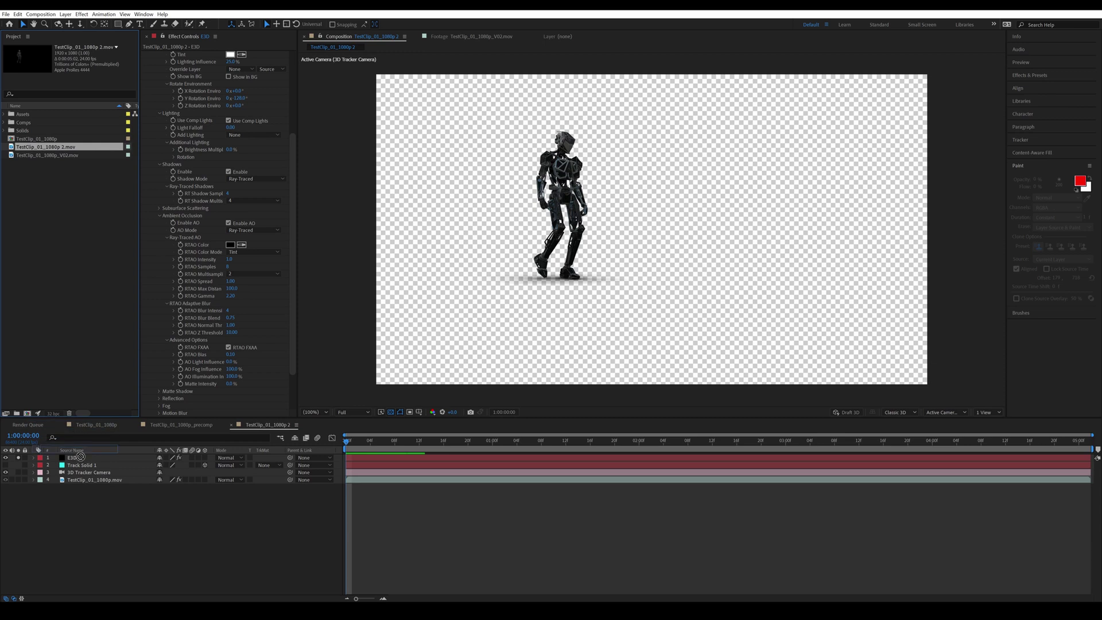
Step: Turn off the E3D, Track Solid 1 and 3D Tracker Camera layers and hide them as shy layers in the timeline
click(76, 458)
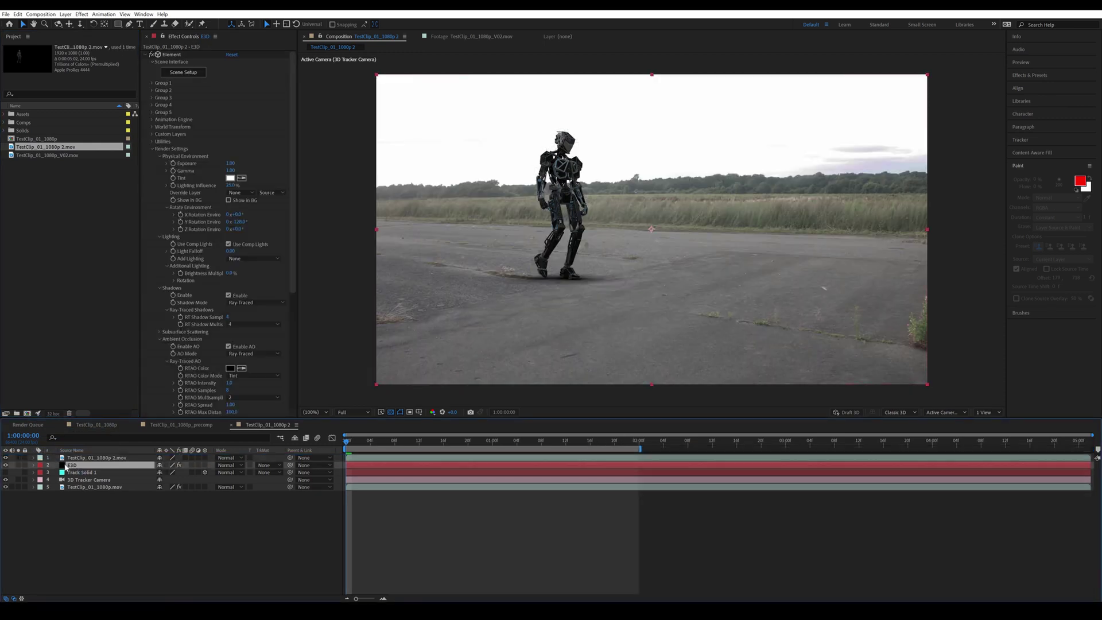
drag(7, 468, 6, 481)
shift+click(85, 481)
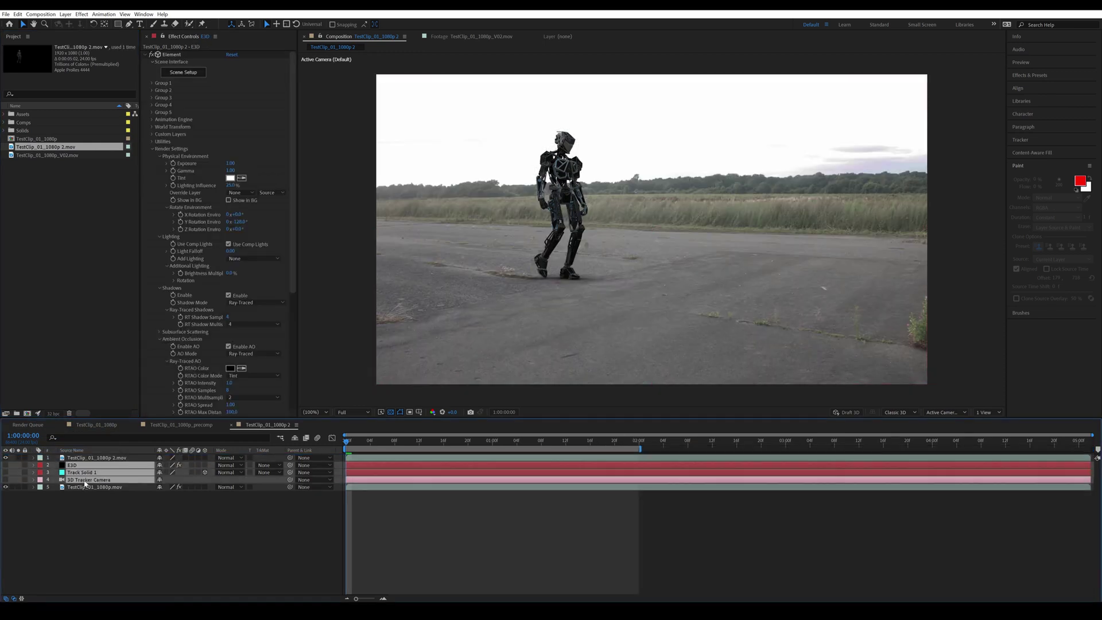
click(295, 438)
Step: Apply the Brightness & Contrast effect to the rendered robot clip TestClip_01_1080p 2.mov
click(97, 459)
key(ctrl+5)
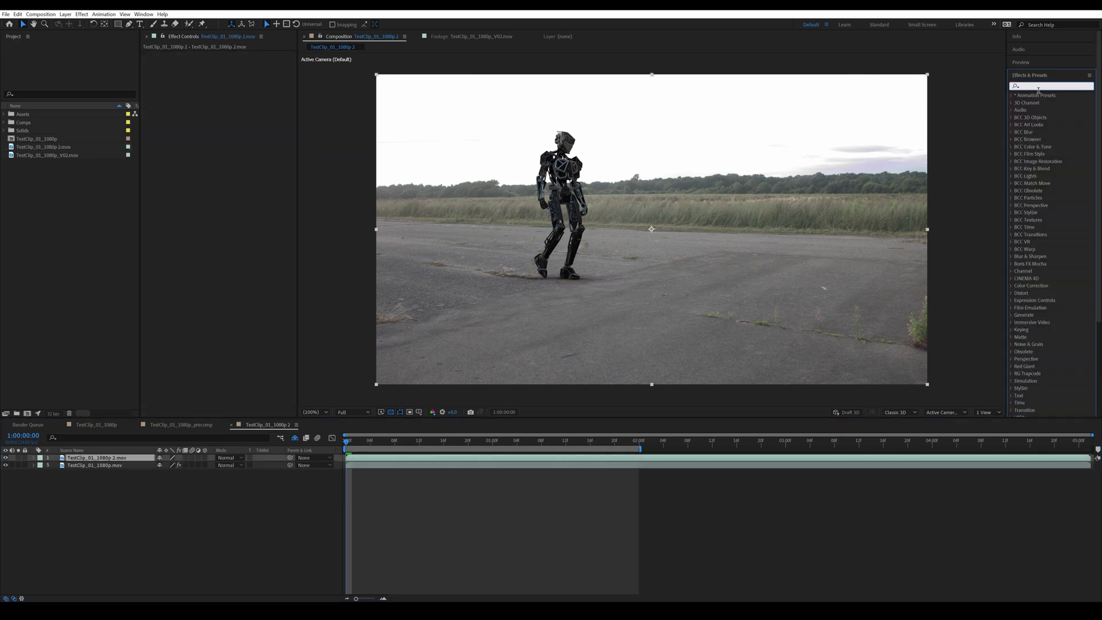
text(brightne)
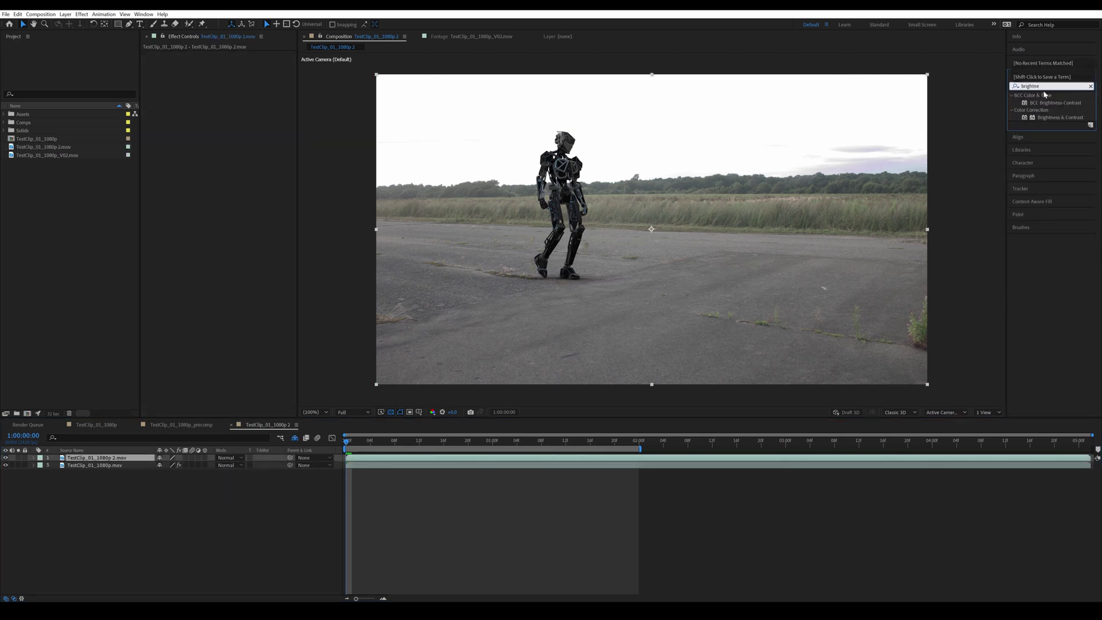
drag(1053, 120, 195, 120)
Step: Zoom in on the robot's legs and compare pixel colour values of the ground and the robot in the Info readout
drag(641, 247, 716, 181)
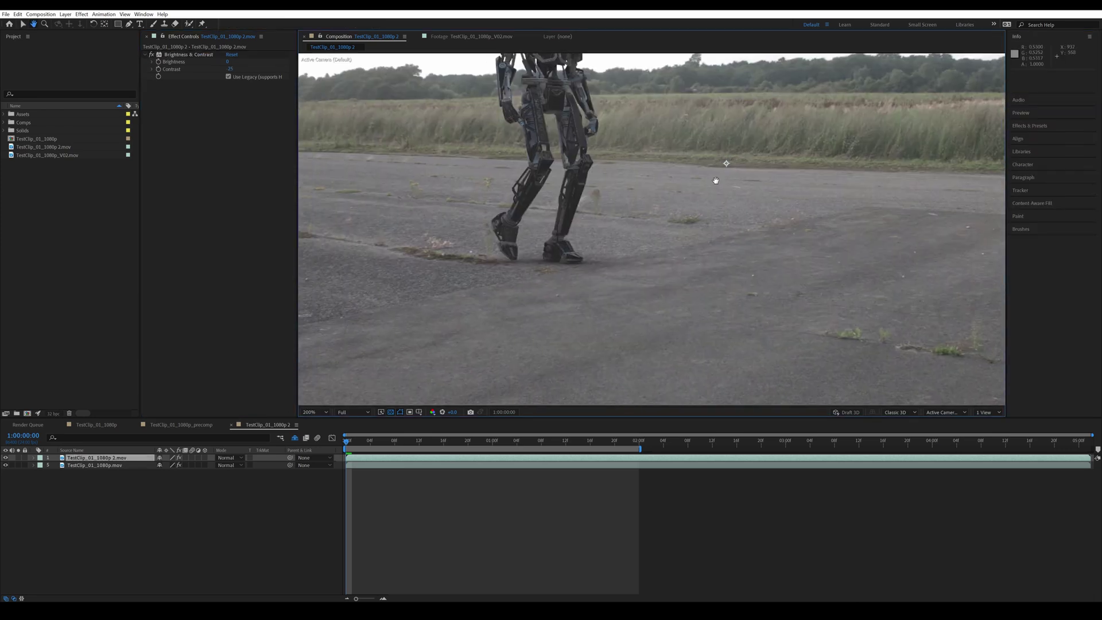
drag(558, 223, 587, 262)
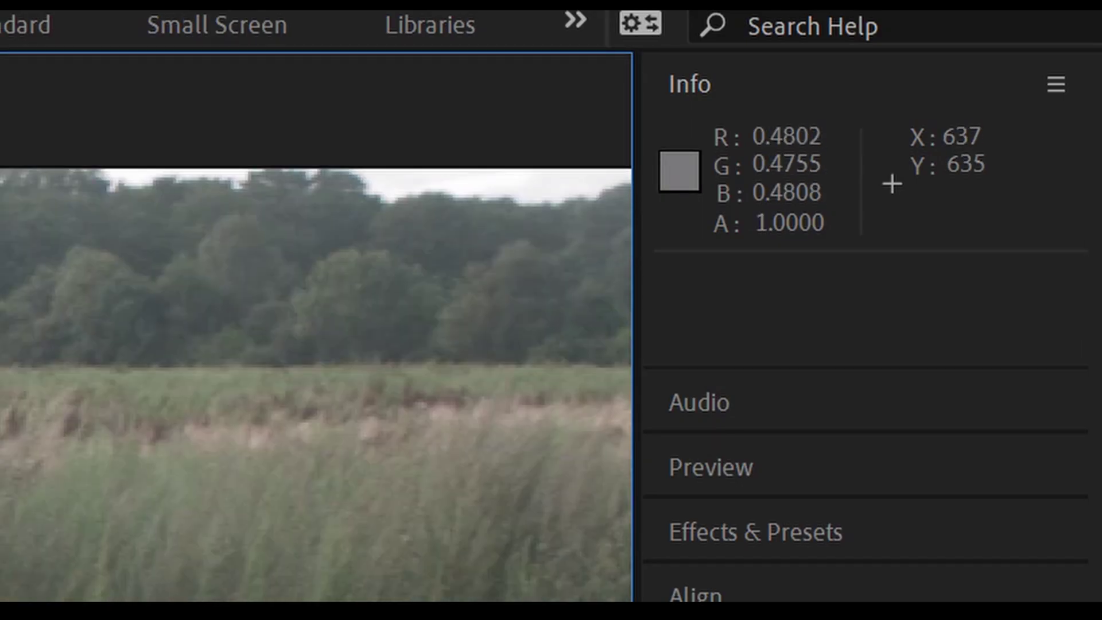
drag(559, 223, 585, 240)
drag(316, 385, 256, 447)
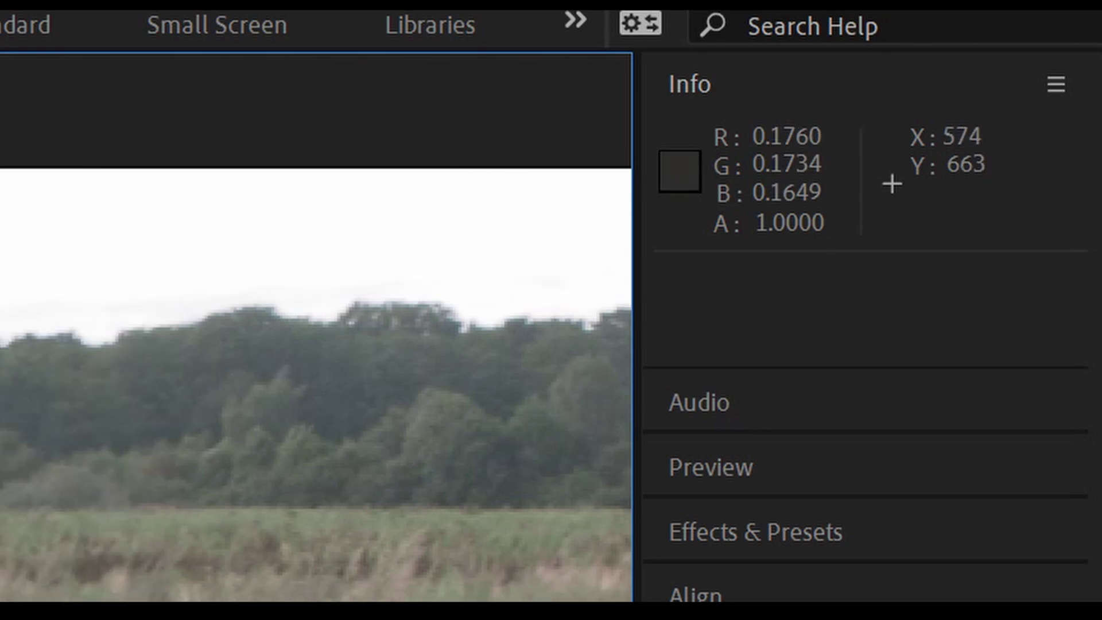
scroll(316, 384, up, 2)
drag(316, 384, 356, 428)
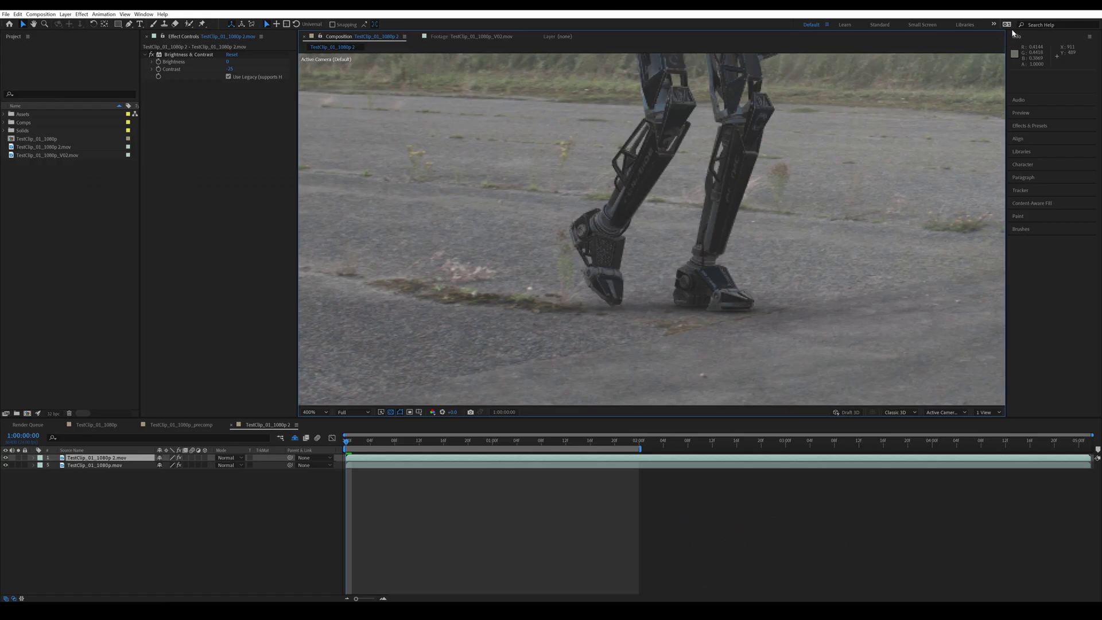
Step: Switch the Info colour readout to HSB and set the robot clip's Contrast to -35
right_click(1018, 37)
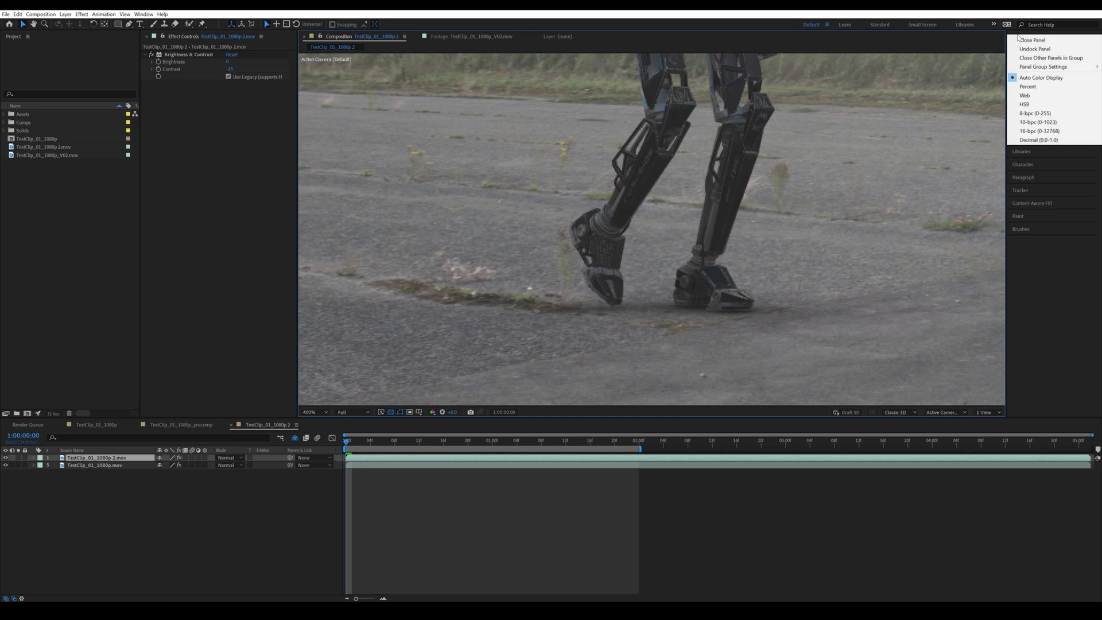
click(1035, 106)
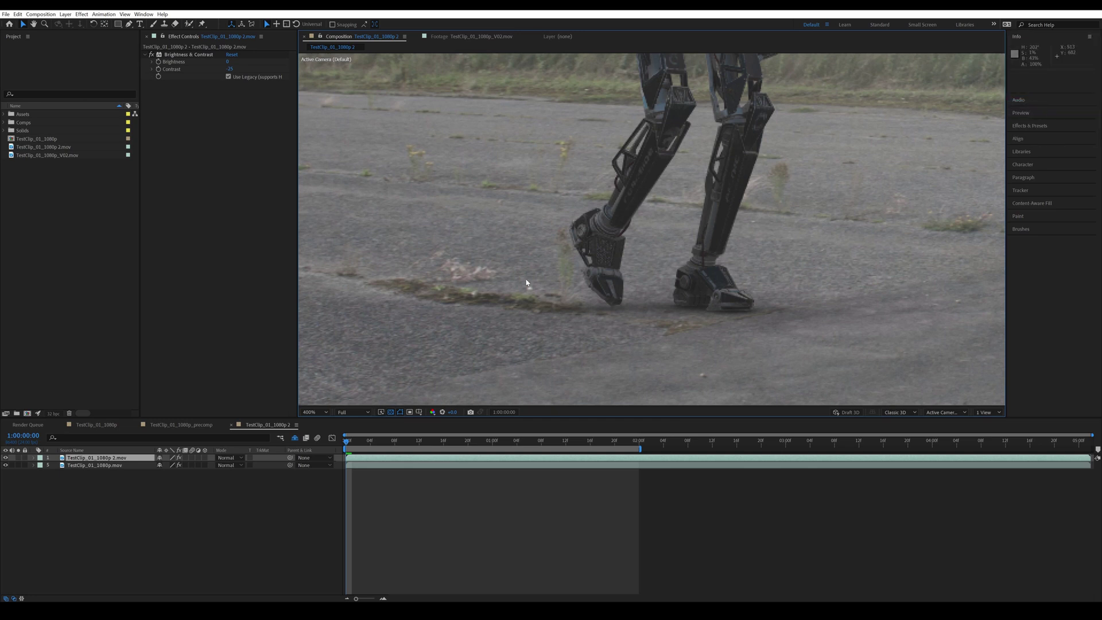
click(232, 70)
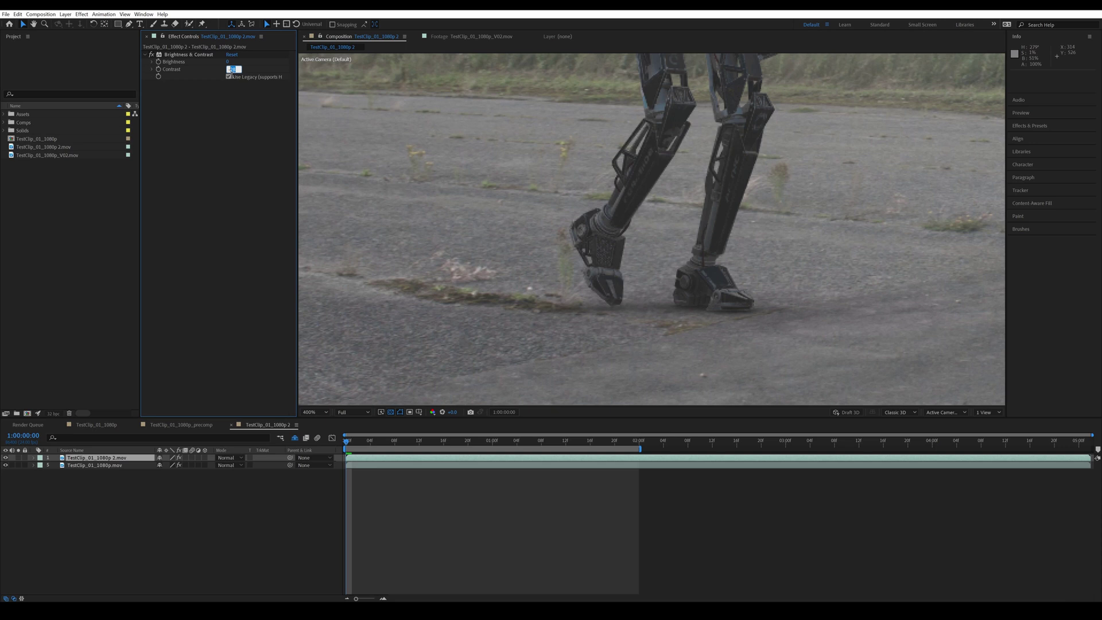
text(-35)
key(Return)
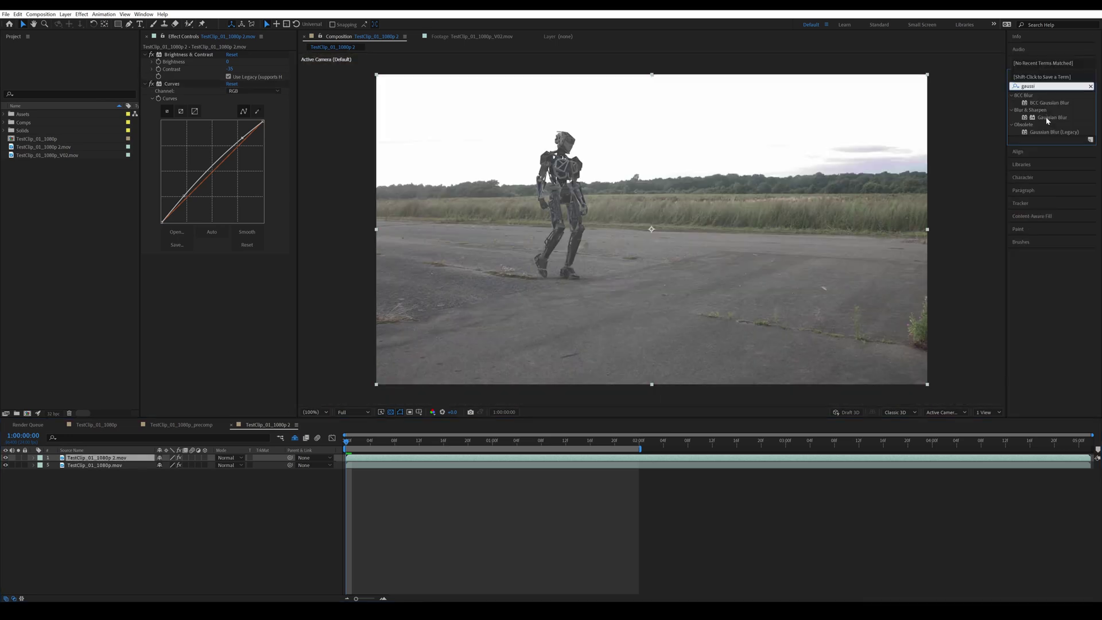
Step: Apply a Gaussian Blur to the rendered robot clip with a Blurriness of 1.5
drag(1053, 117, 249, 262)
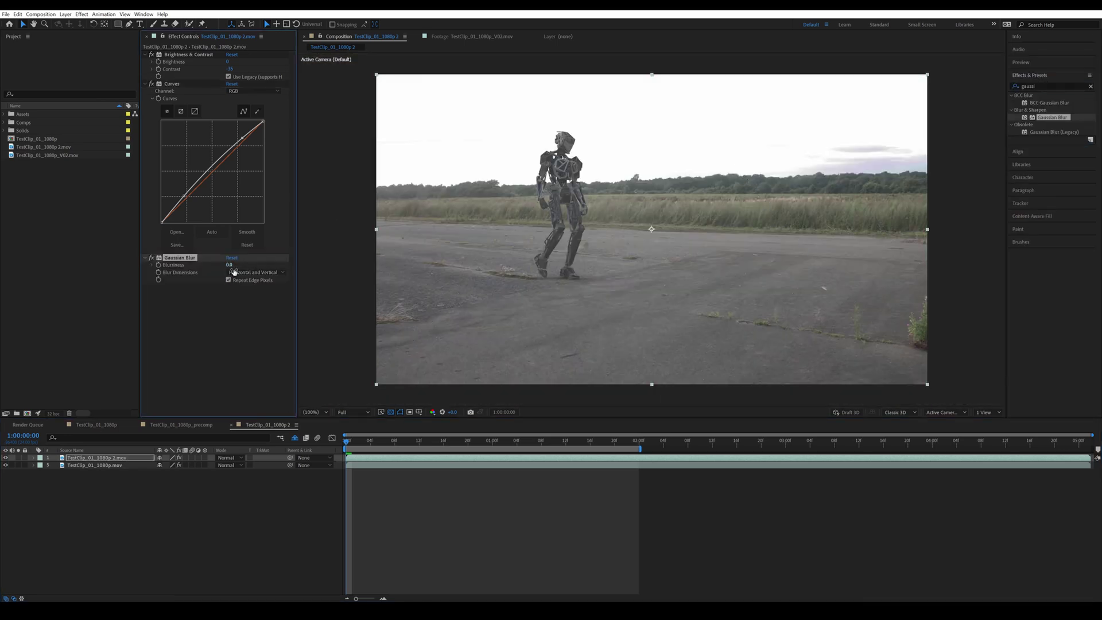
click(230, 266)
text(1.5)
key(Return)
Step: Pre-compose the rendered robot clip as TestClip_01_1080p 2_precomp, moving its effects into the new composition
right_click(98, 457)
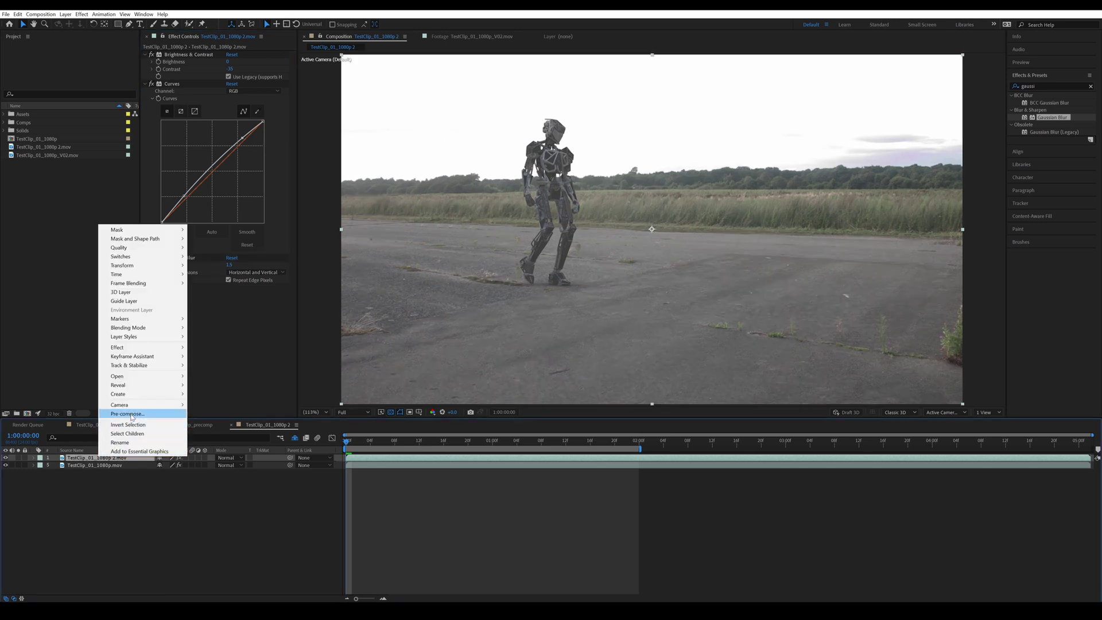
click(127, 414)
click(511, 311)
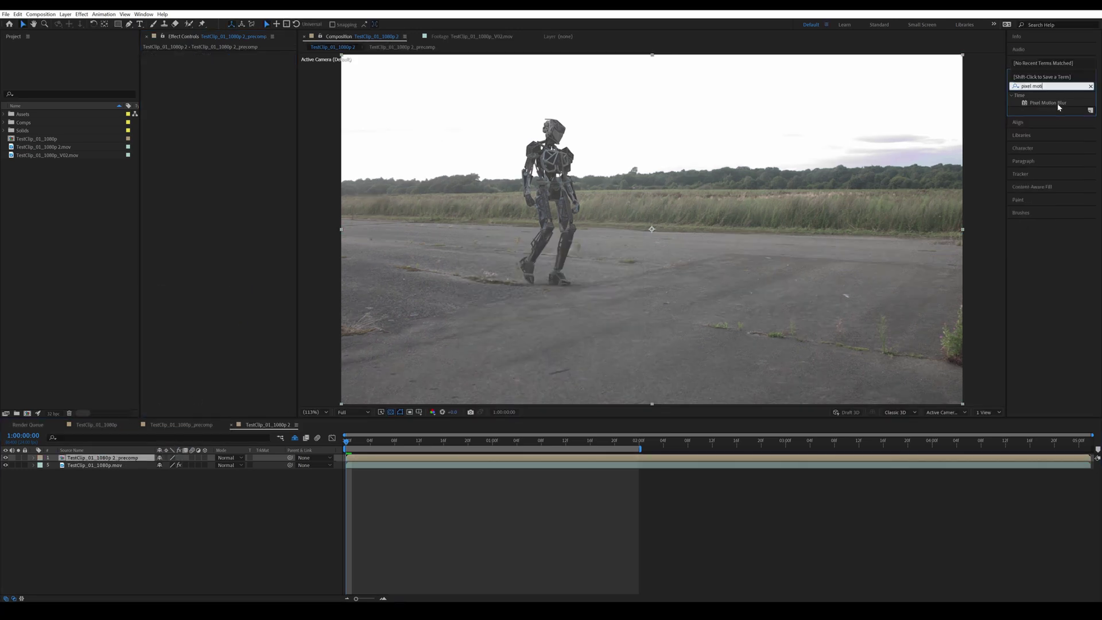